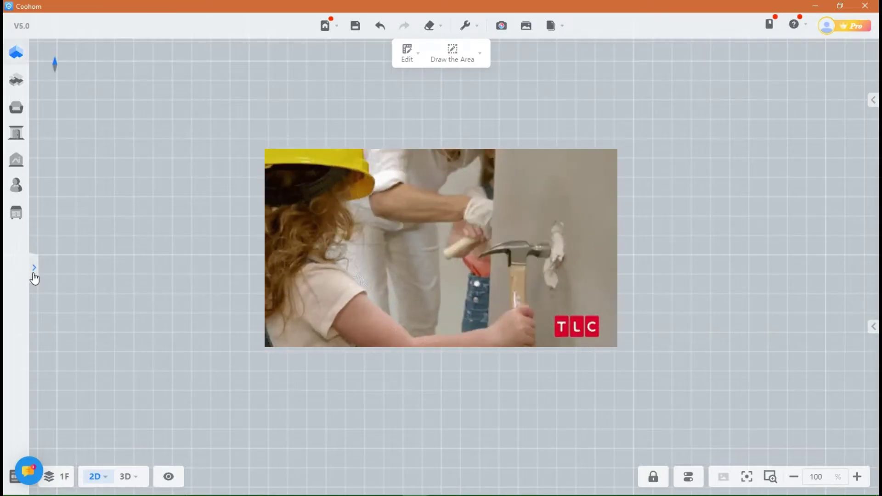
Draw four straight walls enclosing a closed 6.63 × 4.72 m room, then deselect
left_click(35, 271)
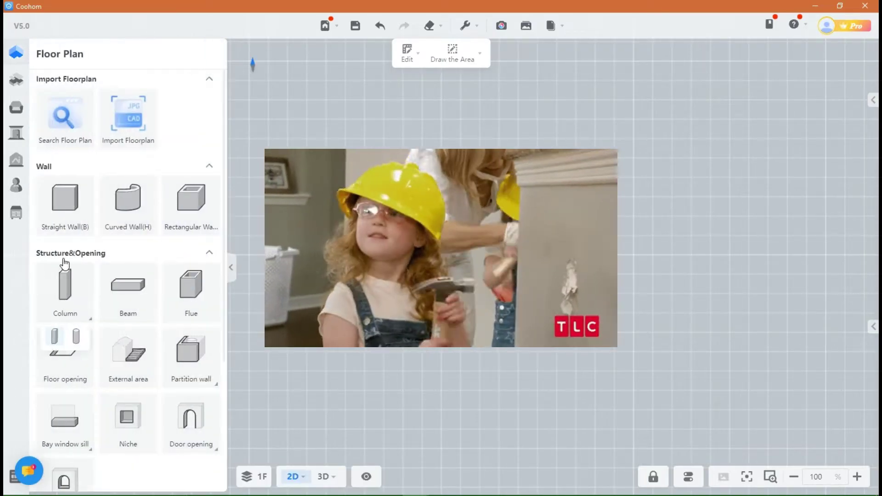
left_click(63, 205)
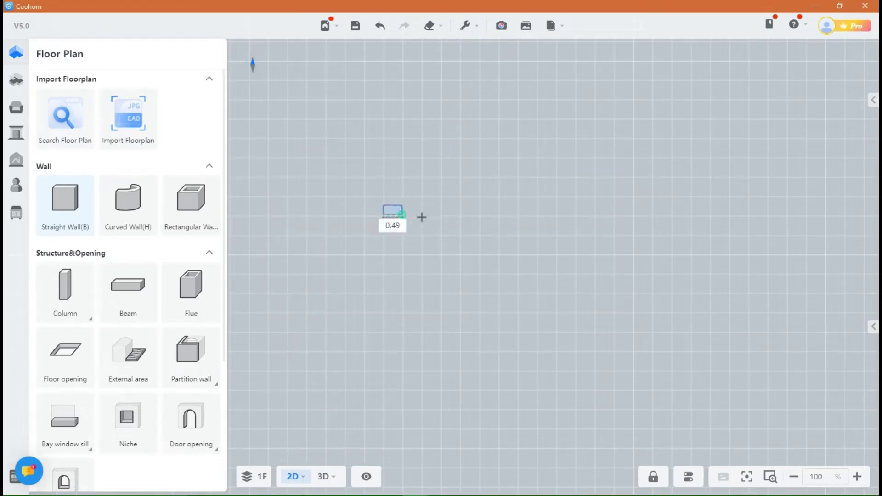
left_click(638, 216)
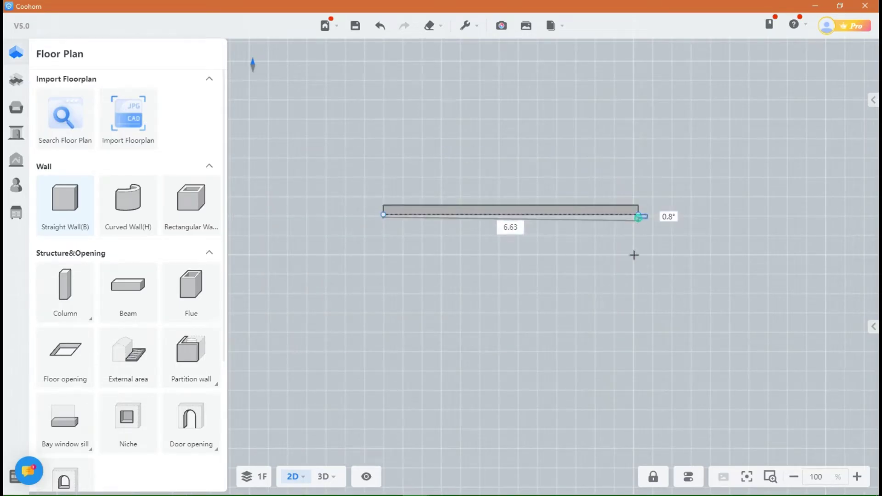
left_click(640, 397)
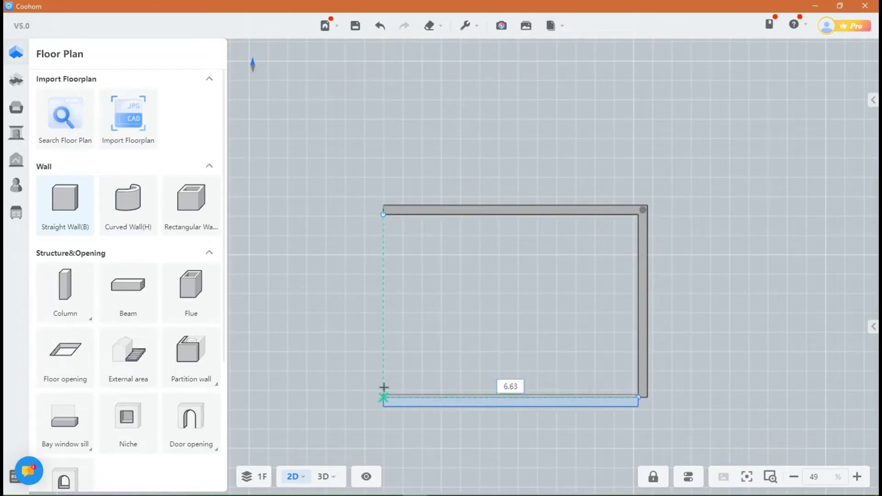
left_click(384, 393)
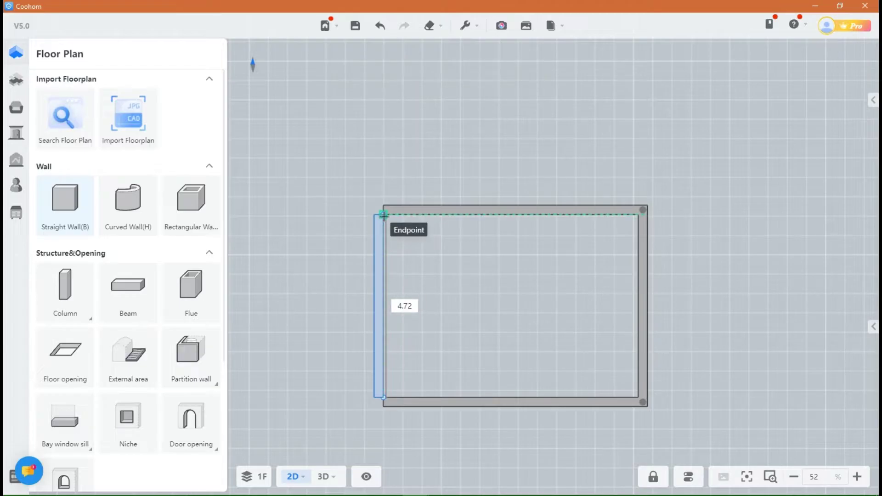
left_click(383, 215)
left_click(420, 242)
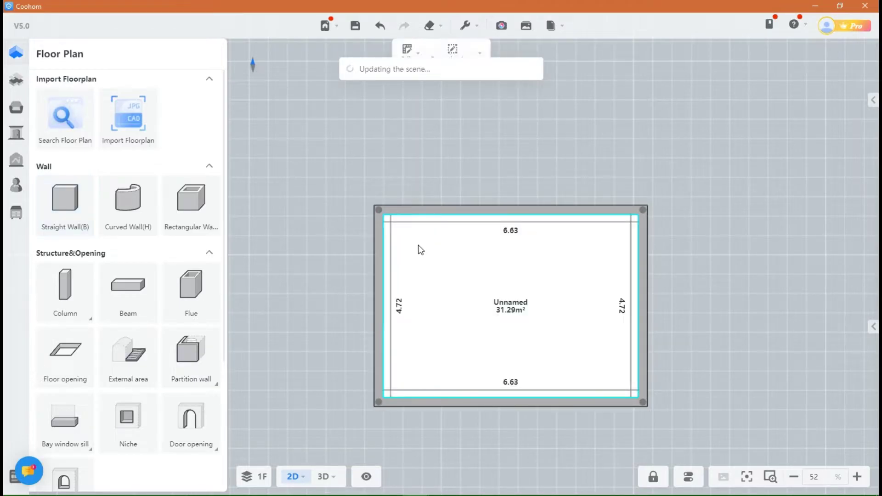
Orbit the room in 3D to an oblique angle and enter first-person Walk mode
left_click(787, 380)
left_click_drag(781, 369, 734, 306)
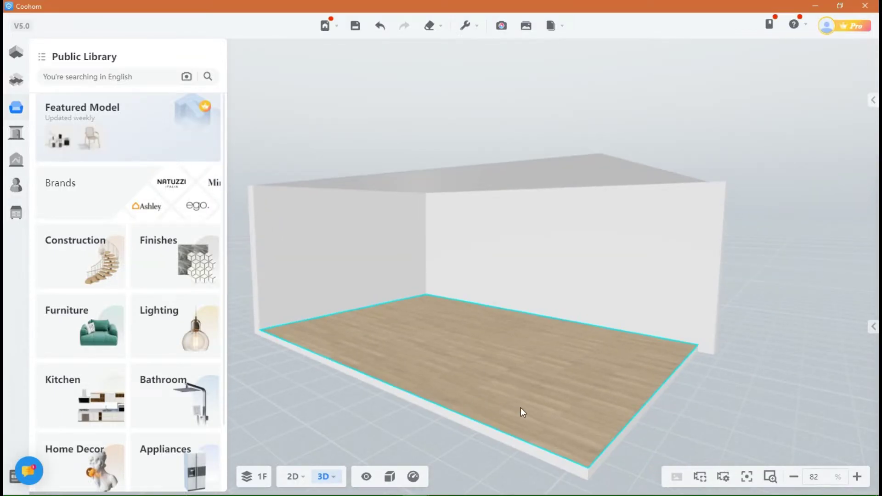
left_click_drag(521, 411, 483, 372)
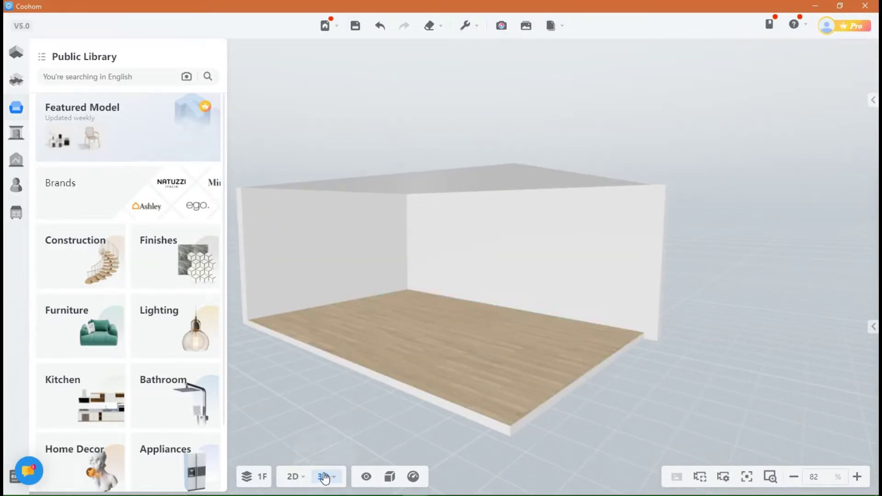
left_click(323, 455)
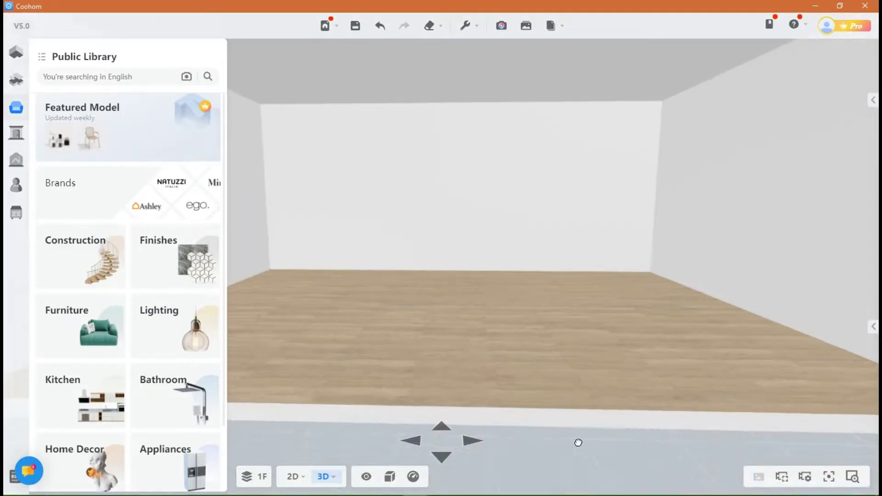
scroll(578, 443, "down", 3)
scroll(426, 405, "down", 3)
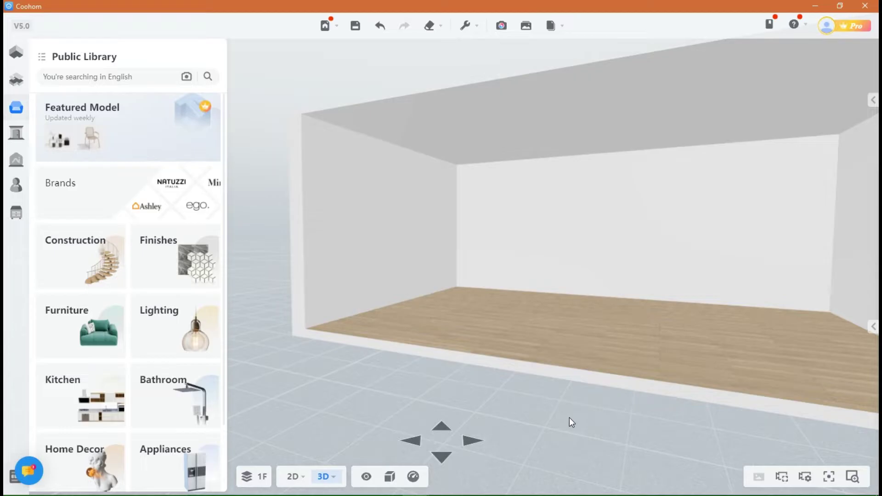
scroll(570, 421, "up", 3)
scroll(664, 365, "up", 2)
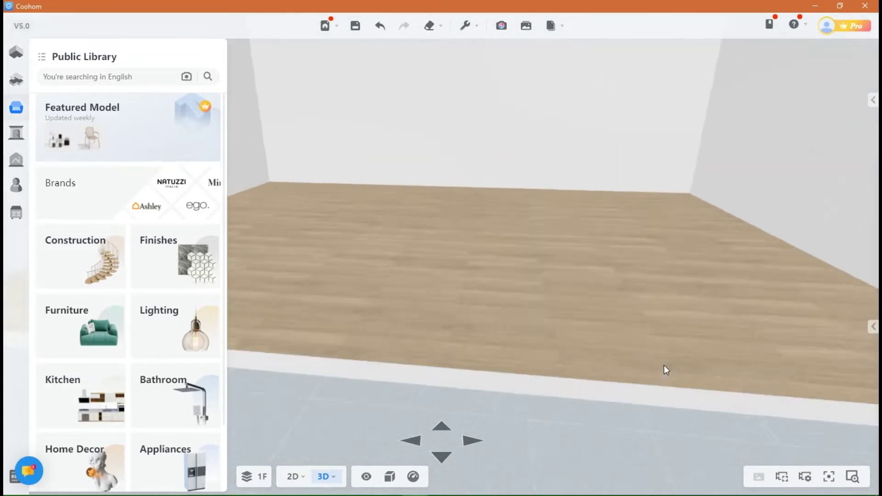
scroll(664, 371, "down", 3)
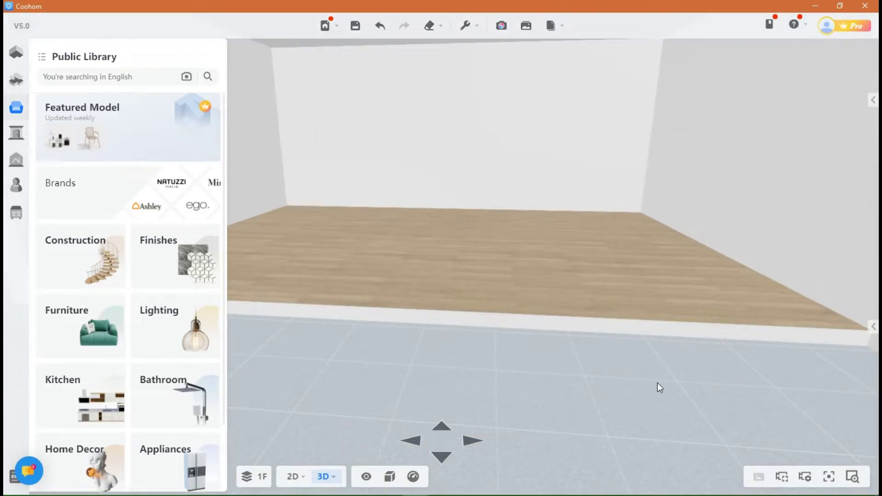
scroll(583, 371, "down", 2)
Hide the model library and move around the room with the walk-through arrows
left_click_drag(577, 352, 618, 359)
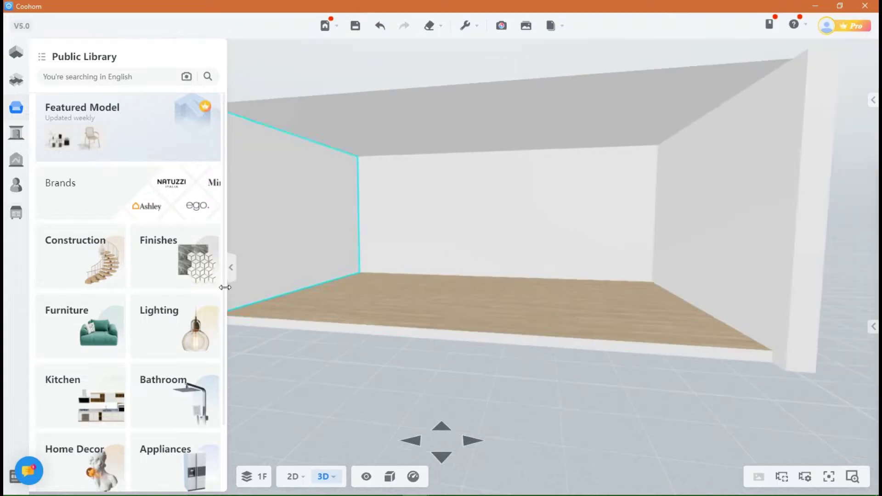
left_click(231, 269)
scroll(611, 346, "down", 2)
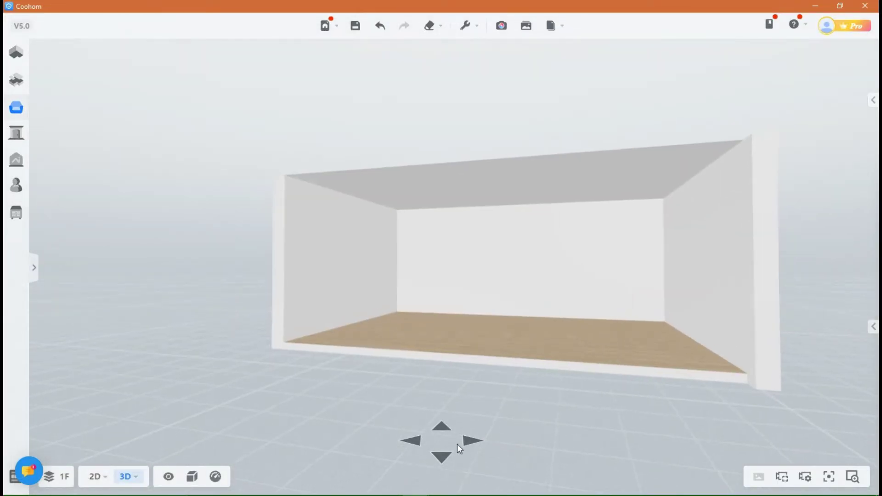
left_click(466, 442)
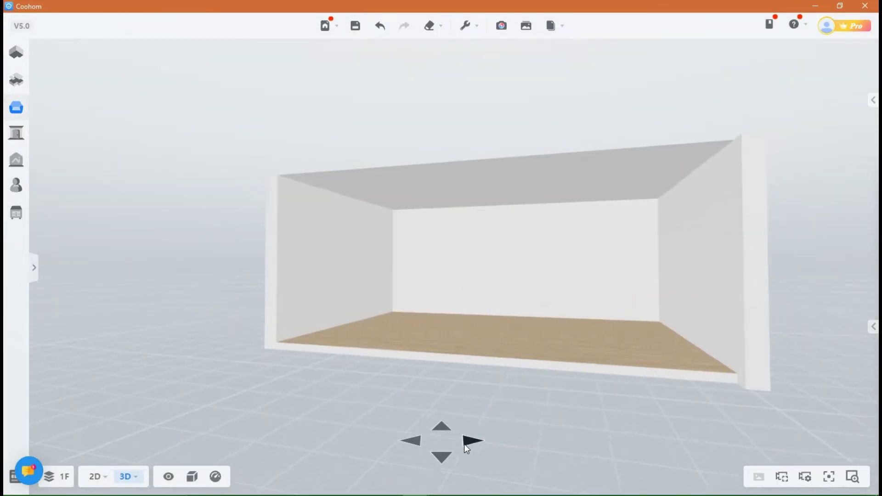
left_click(442, 428)
left_click(417, 442)
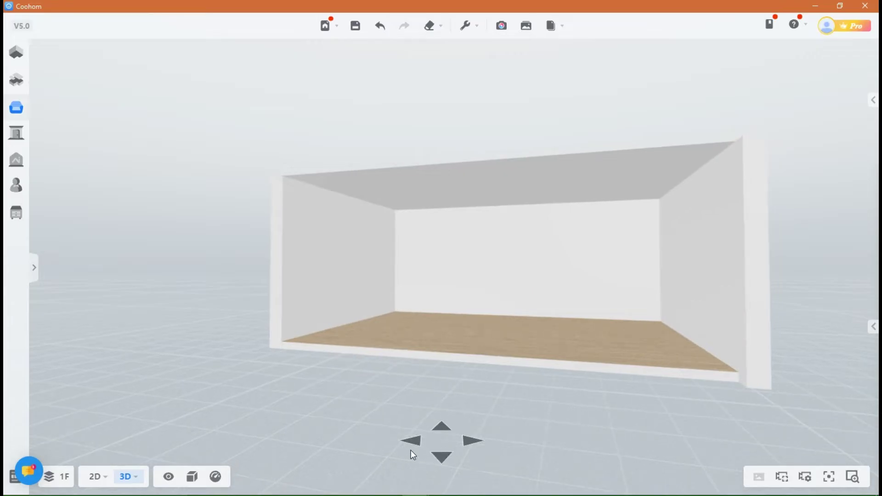
mouse_move(128, 476)
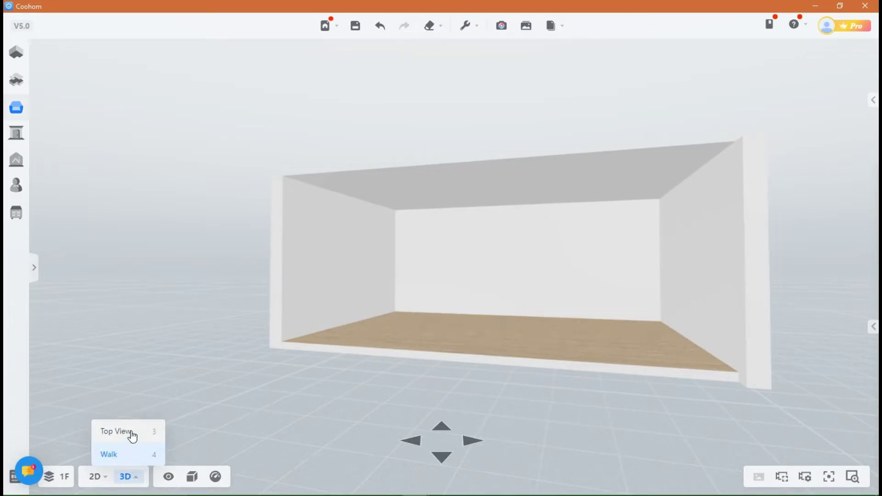
Leave walk-through for an overhead orbit view, then switch to the 2D Ceiling plan
left_click(131, 434)
mouse_move(352, 184)
left_mouse_down()
mouse_move(378, 322)
mouse_move(393, 219)
mouse_move(390, 315)
mouse_move(496, 320)
mouse_move(467, 340)
mouse_move(403, 284)
mouse_move(369, 320)
mouse_move(379, 327)
mouse_move(388, 290)
left_mouse_up()
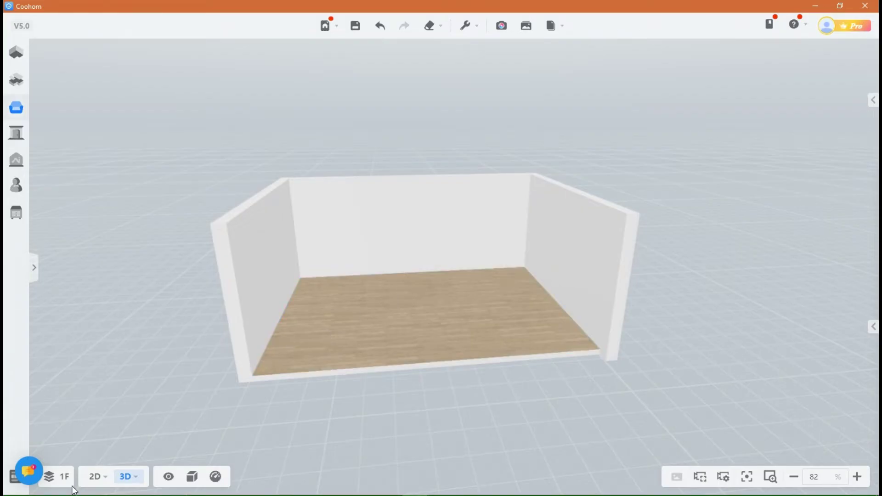
mouse_move(97, 476)
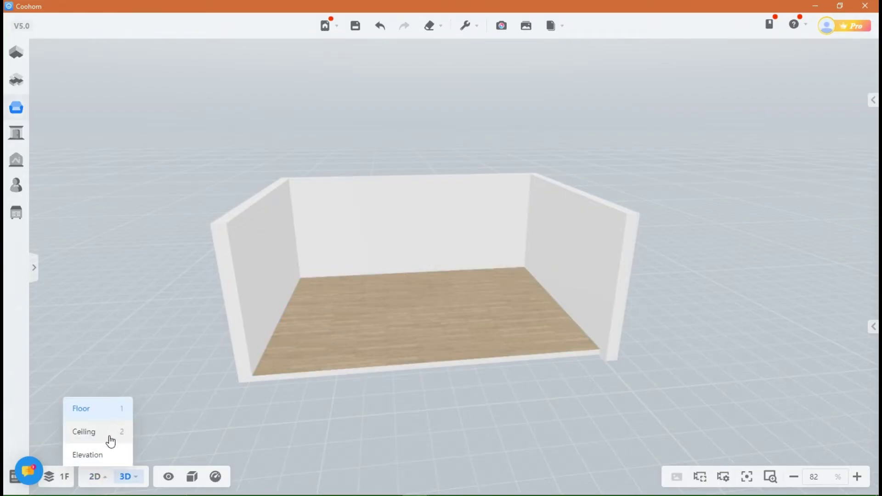
left_click(104, 434)
left_click(99, 433)
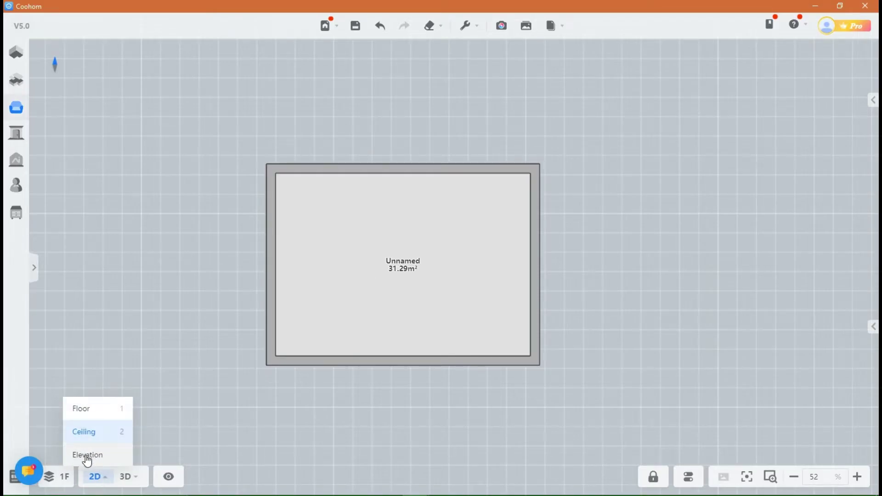
Preview one wall in Elevation view, then go back to the 2D Floor plan
left_click(88, 456)
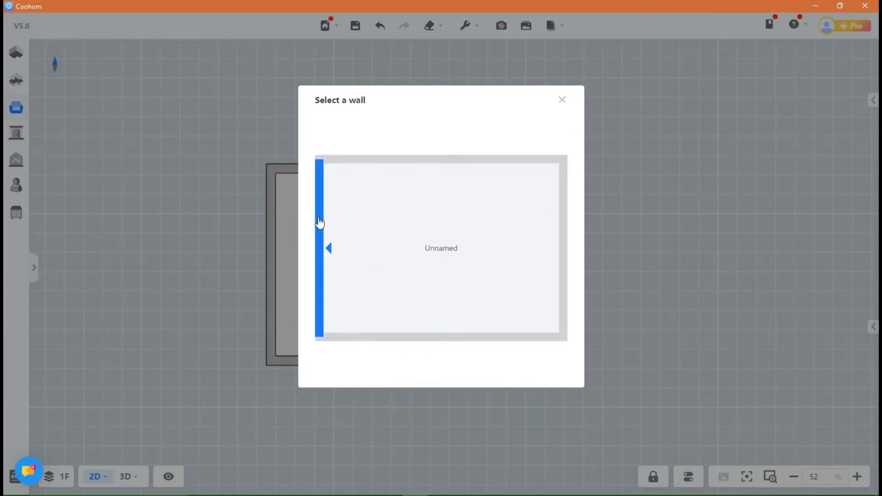
left_click(359, 161)
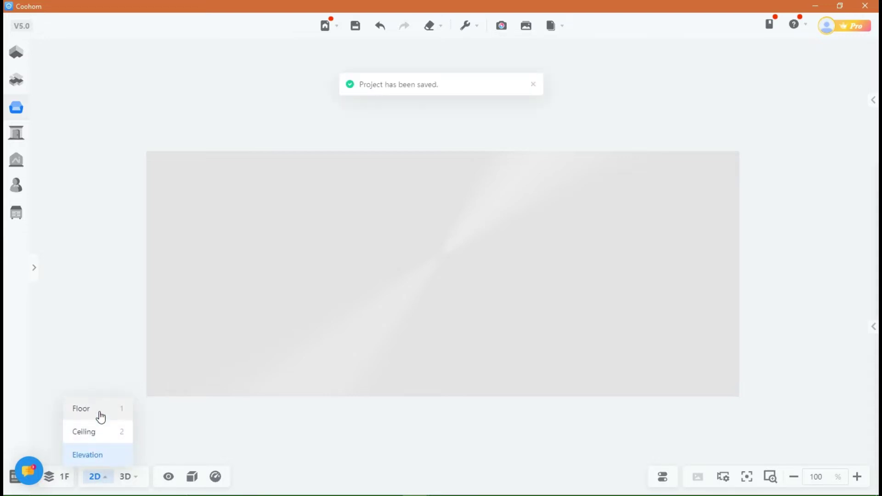
left_click(100, 412)
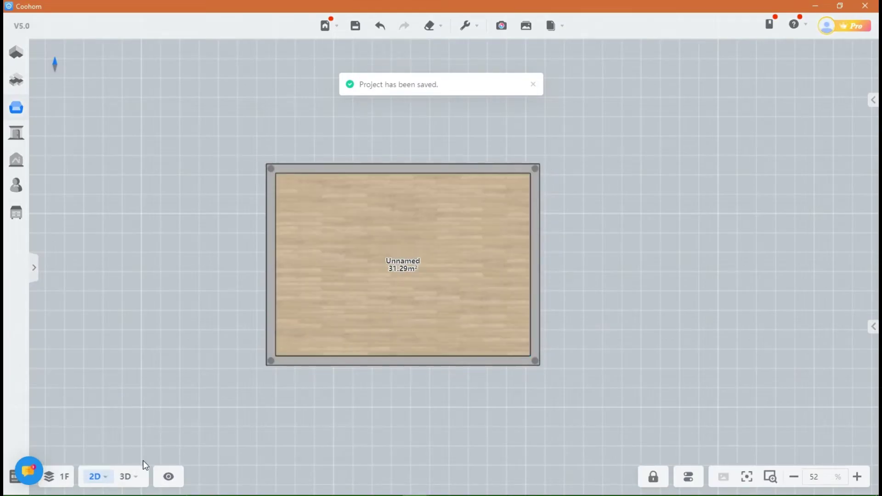
Switch to 3D Top View and orbit into a raised perspective of the wood-floored room
left_click(127, 478)
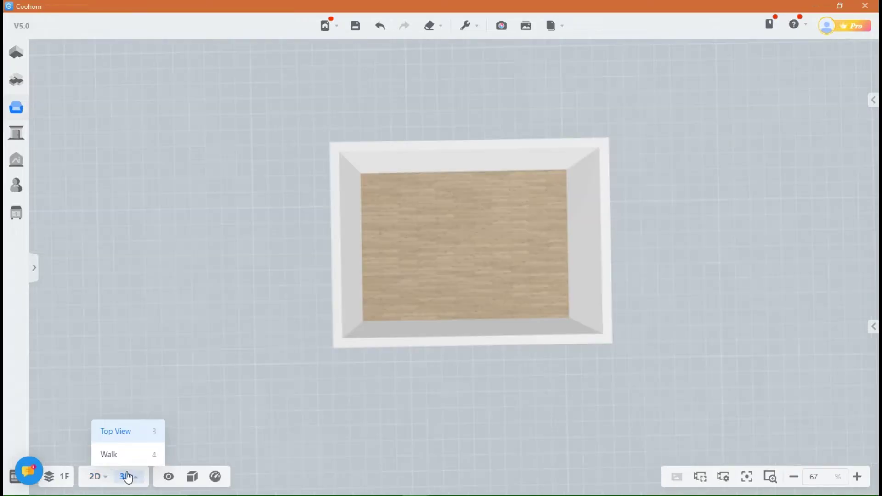
left_click_drag(482, 296, 405, 306)
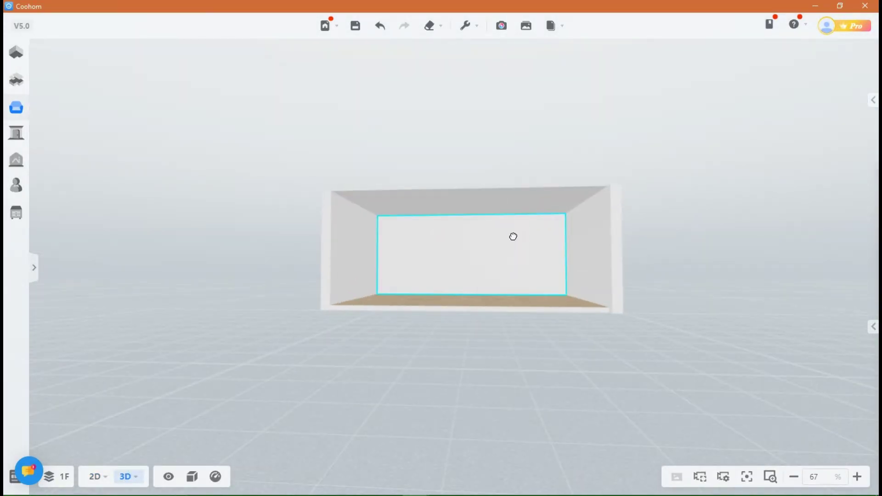
scroll(406, 306, "up", 2)
scroll(406, 303, "up", 2)
left_click_drag(405, 297, 402, 323)
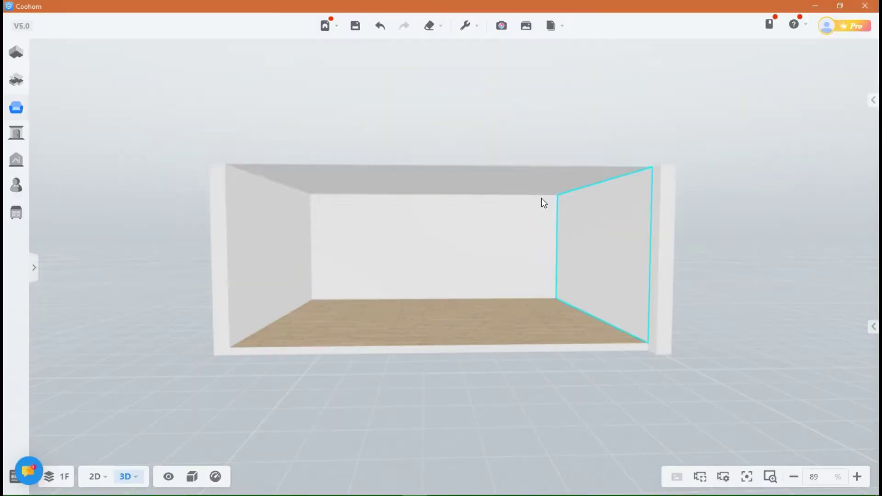
mouse_move(302, 274)
left_mouse_down()
mouse_move(393, 278)
mouse_move(341, 278)
mouse_move(302, 268)
mouse_move(298, 256)
left_mouse_up()
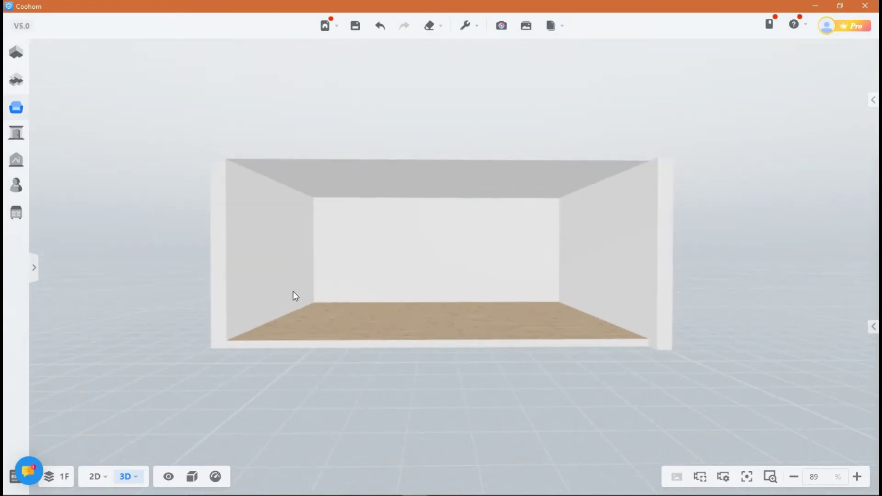
left_click(215, 478)
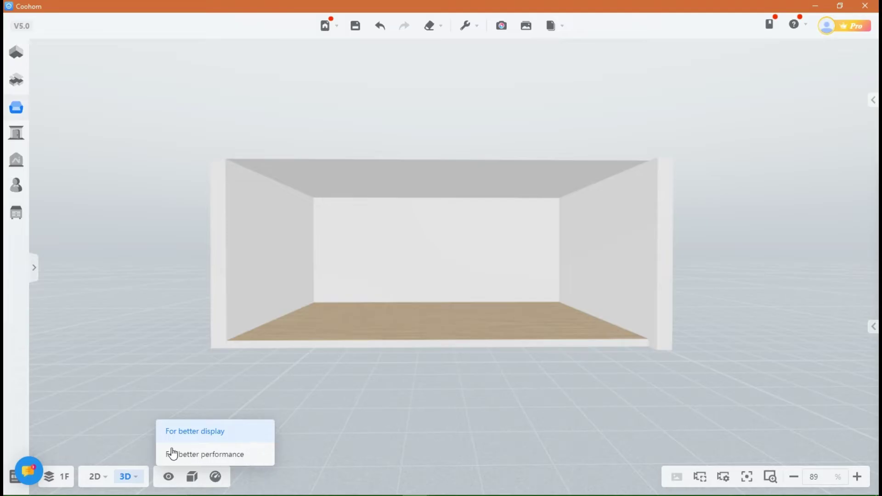
left_click(206, 457)
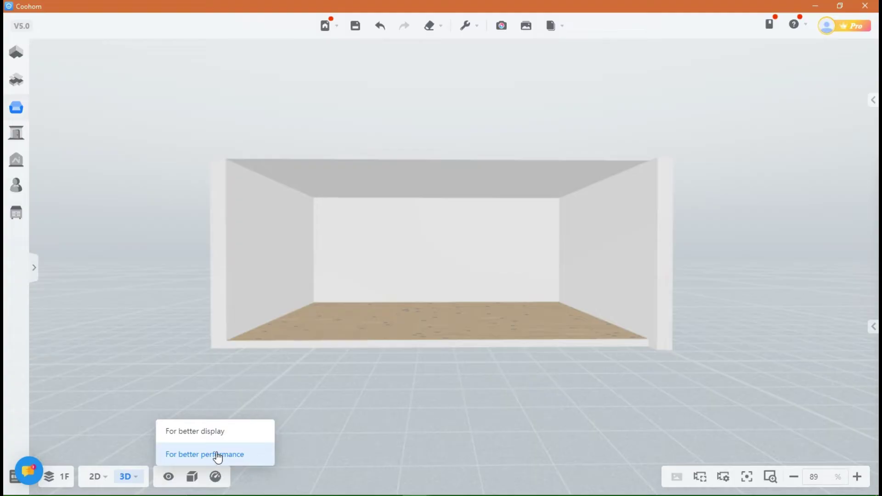
left_click_drag(485, 358, 482, 329)
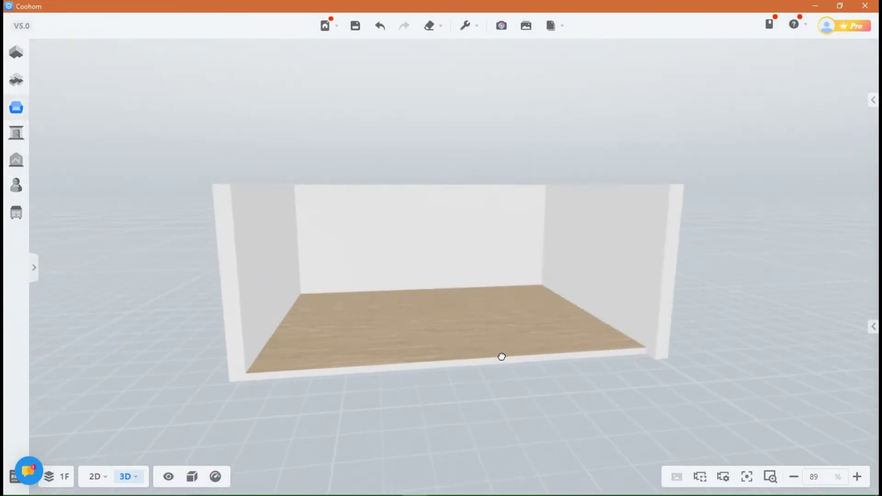
scroll(486, 243, "up", 2)
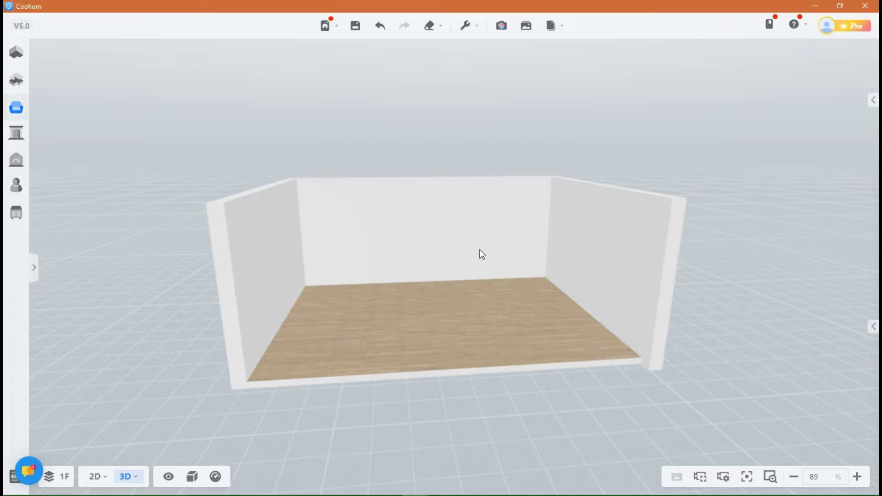
scroll(475, 255, "up", 2)
left_click_drag(458, 269, 325, 286)
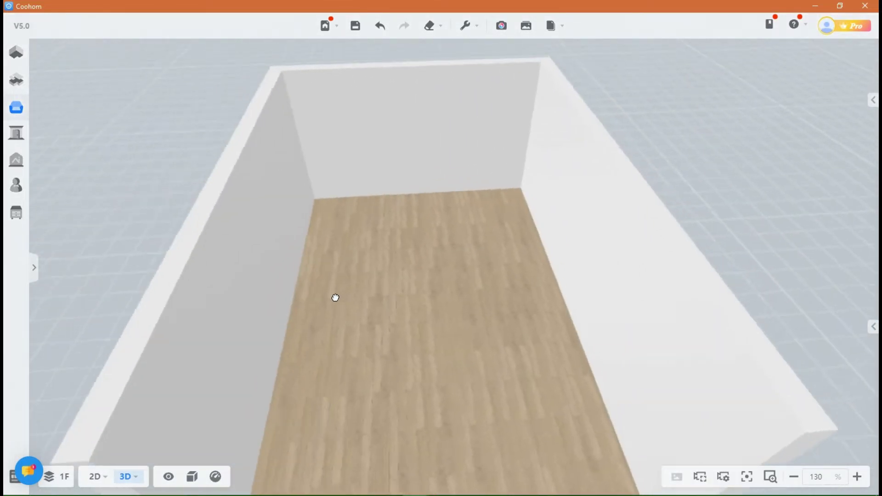
scroll(355, 374, "down", 2)
scroll(428, 286, "down", 2)
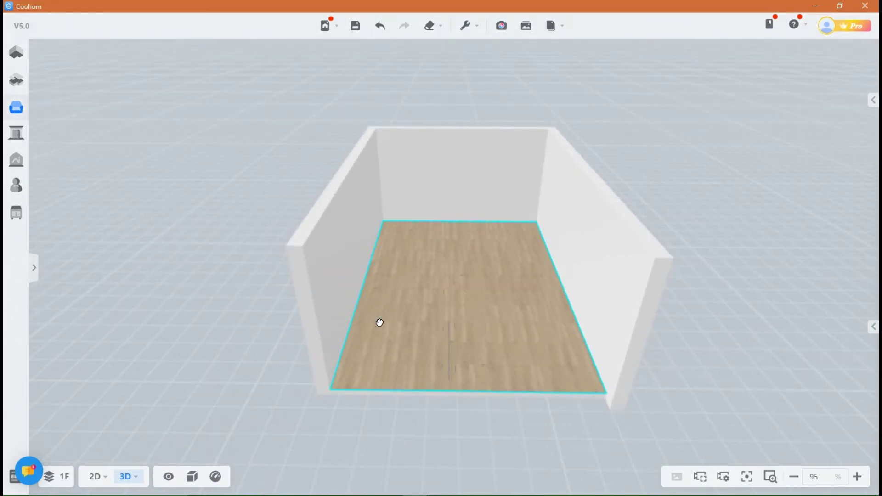
left_click_drag(378, 321, 588, 329)
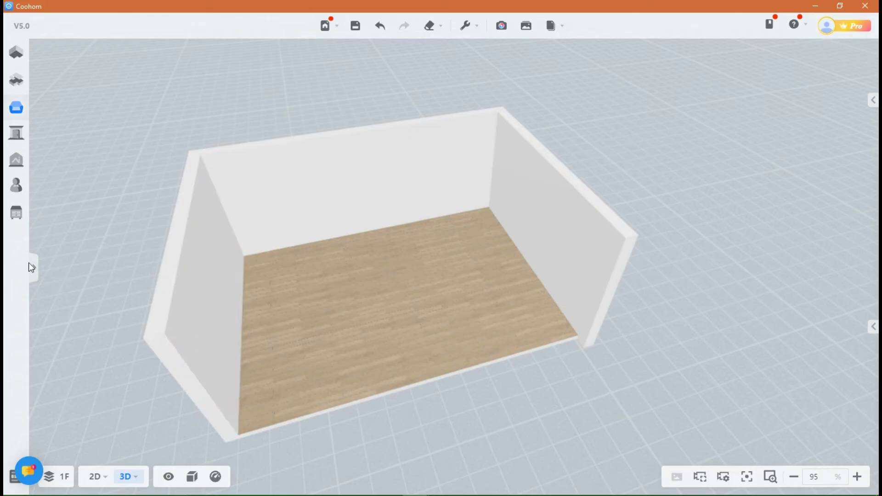
Tilt the view toward the furniture and select the wine cabinet, sofa and coffee table
left_click(33, 270)
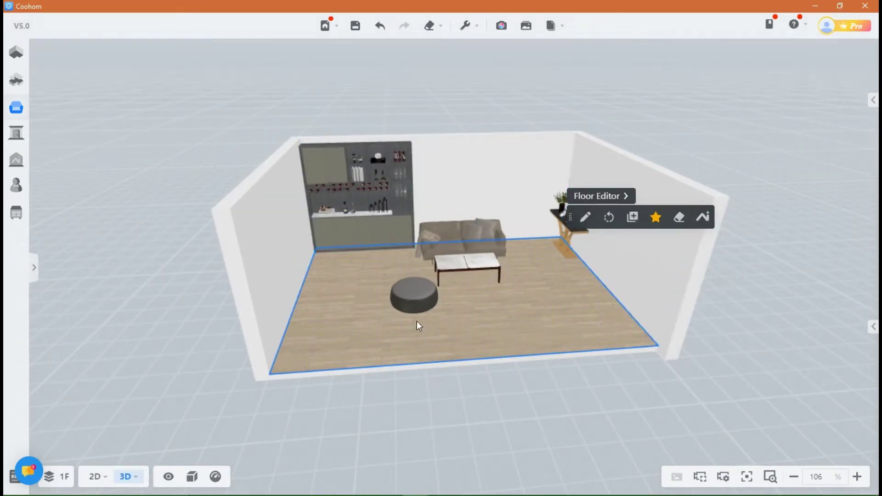
left_click_drag(417, 326, 350, 302)
scroll(339, 366, "up", 2)
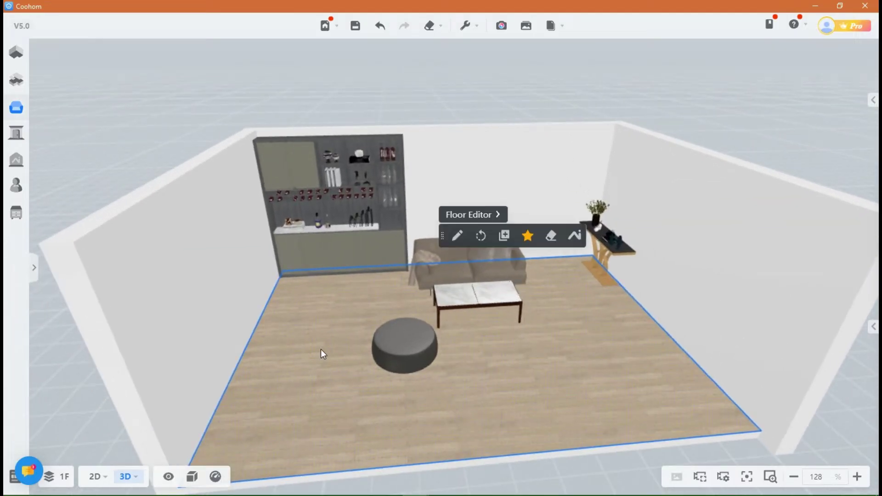
left_click_drag(303, 324, 305, 315)
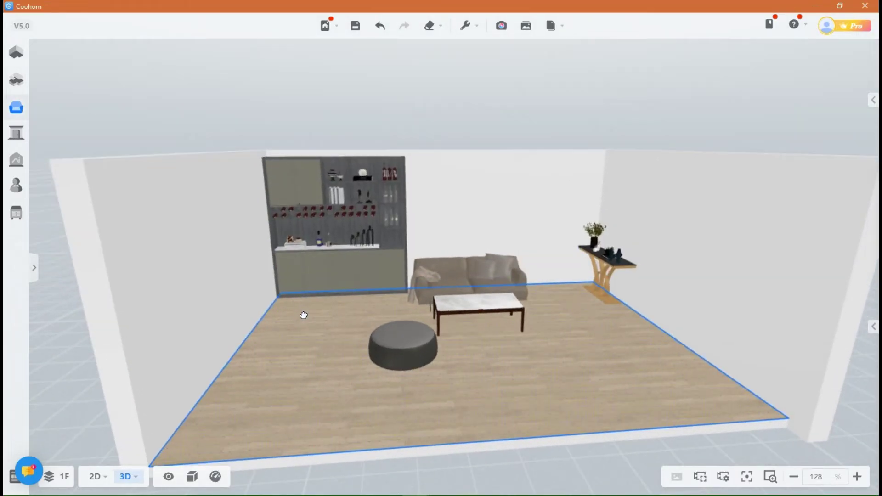
left_click(317, 244)
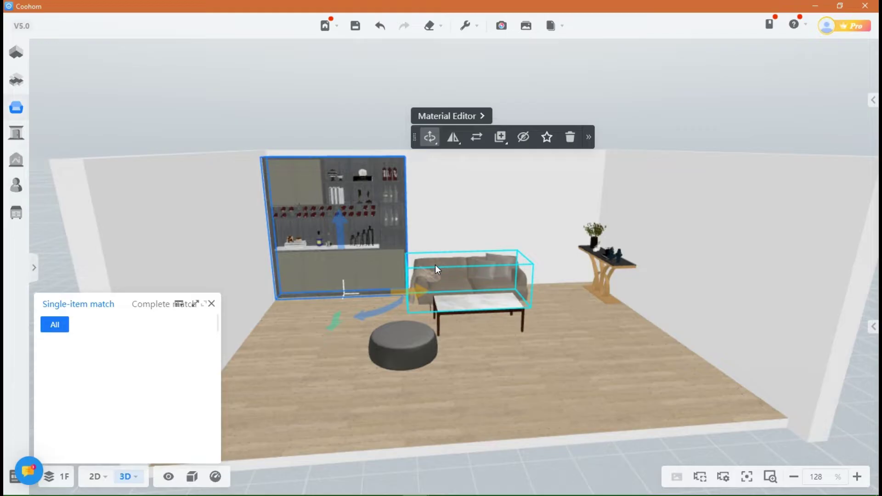
left_click(458, 283, "ctrl")
left_click(467, 311, "ctrl")
Select the ottoman, sofa, coffee table, wine cabinet and console table, then hide them
left_click(401, 349)
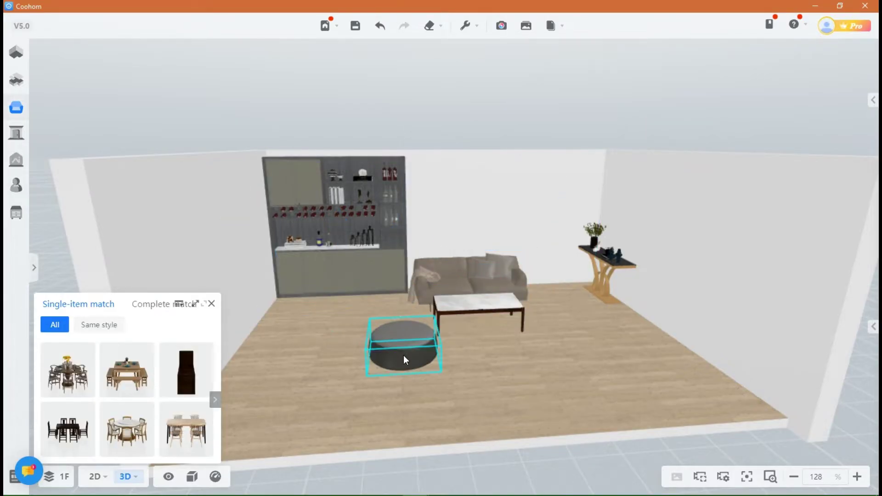
left_click(415, 282, "ctrl")
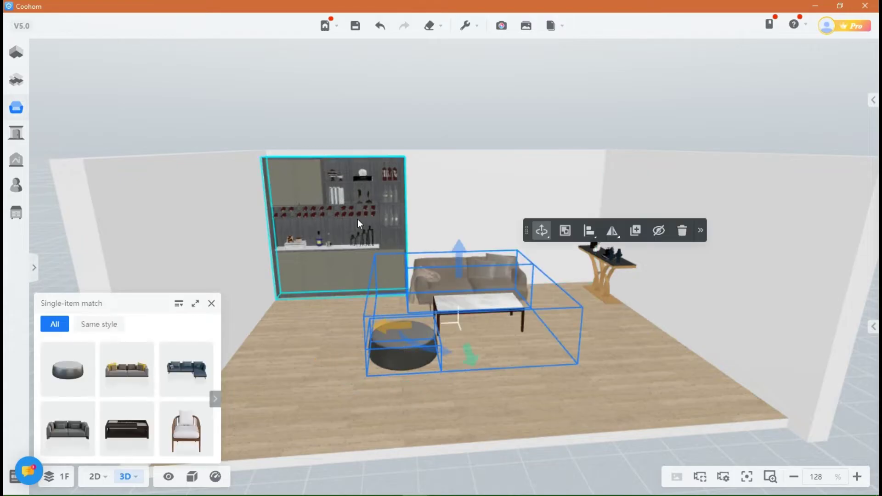
left_click(514, 308, "ctrl")
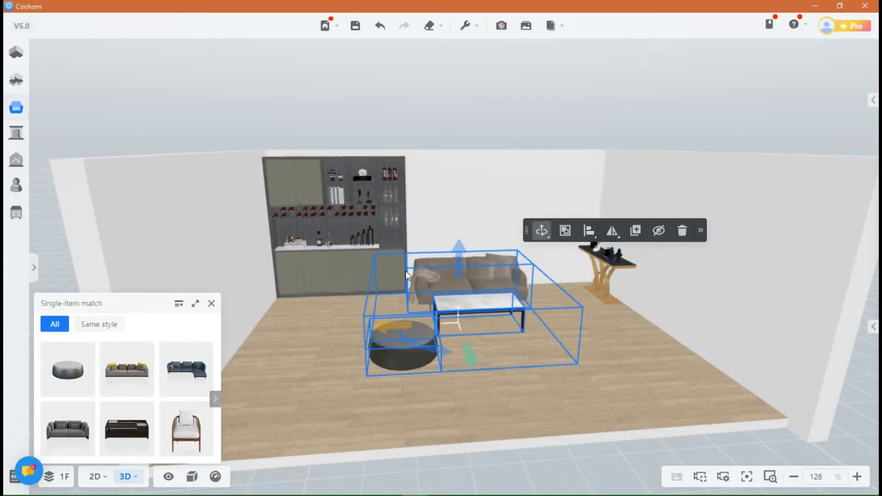
left_click(366, 207, "ctrl")
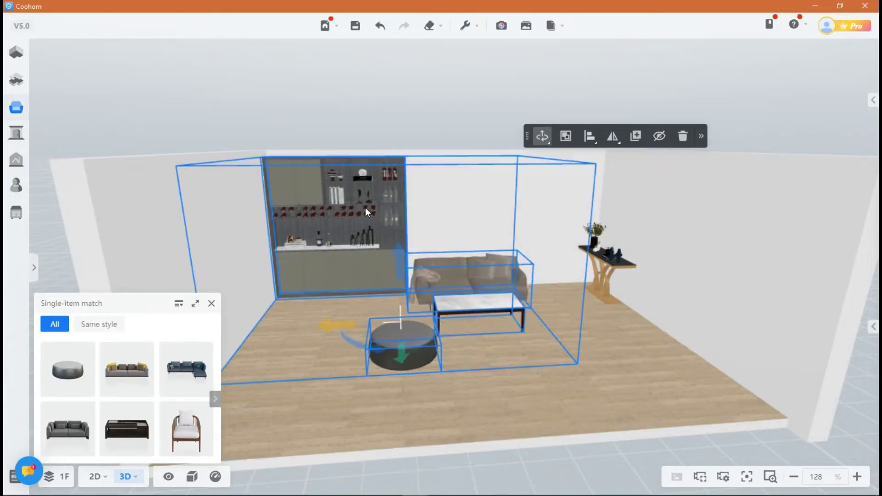
left_click(618, 266, "ctrl")
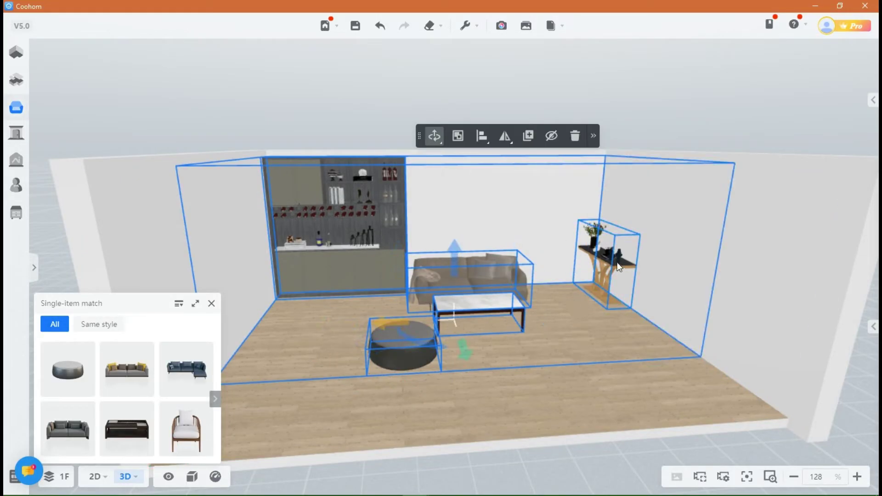
left_click(553, 136)
mouse_move(617, 270)
left_mouse_down()
mouse_move(506, 336)
mouse_move(491, 330)
mouse_move(626, 273)
mouse_move(653, 274)
mouse_move(616, 270)
left_mouse_up()
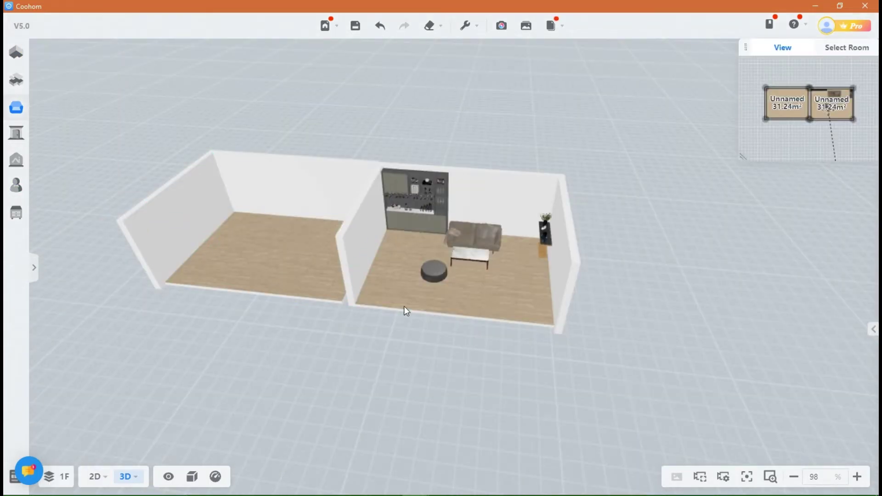
mouse_move(405, 311)
left_mouse_down()
mouse_move(437, 337)
mouse_move(285, 368)
mouse_move(308, 388)
mouse_move(288, 313)
mouse_move(455, 347)
mouse_move(503, 386)
mouse_move(442, 390)
mouse_move(301, 375)
mouse_move(563, 400)
left_mouse_up()
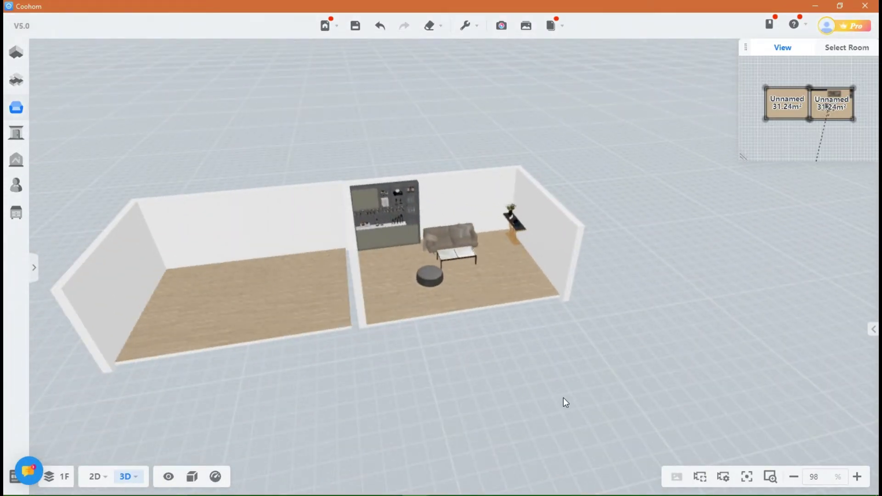
Isolate the right-hand living room from the mini-map Select Room thumbnails and orbit over it
left_click(847, 49)
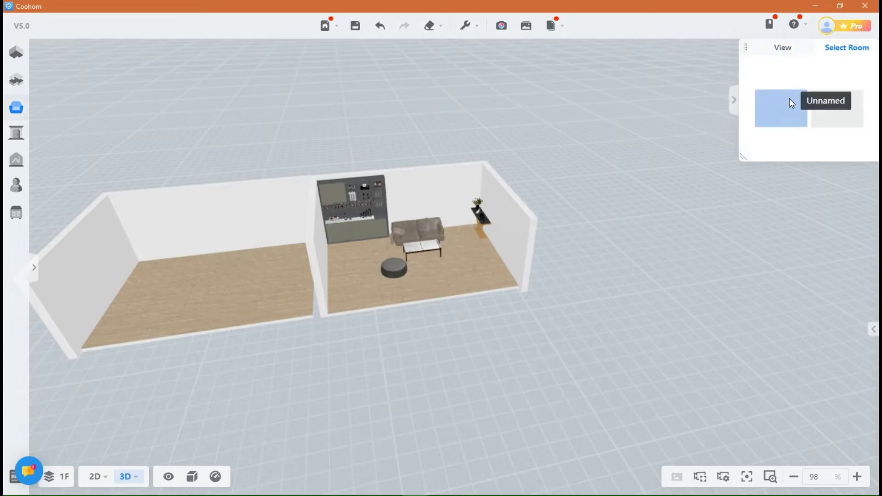
left_click(829, 111)
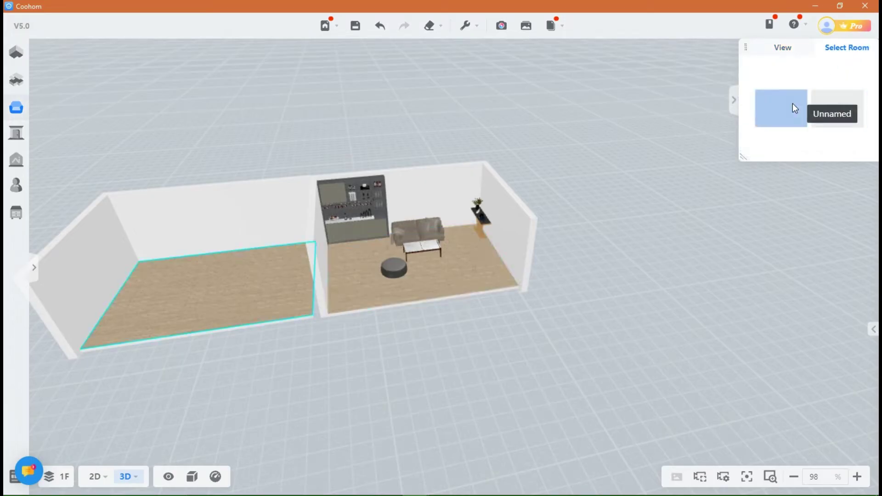
left_click(827, 104)
mouse_move(448, 200)
left_mouse_down()
mouse_move(603, 257)
mouse_move(473, 309)
mouse_move(479, 252)
mouse_move(558, 260)
left_mouse_up()
scroll(555, 269, "up", 3)
scroll(555, 272, "up", 1)
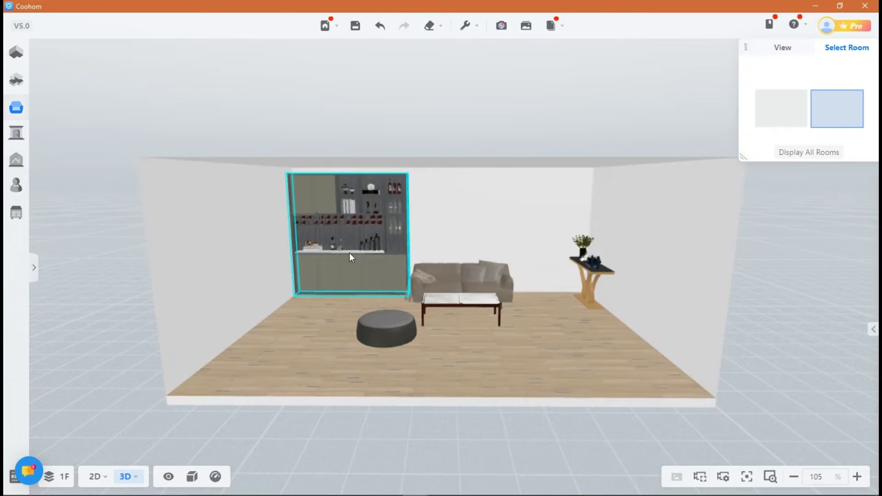
mouse_move(424, 281)
left_mouse_down()
mouse_move(538, 239)
mouse_move(500, 282)
left_mouse_up()
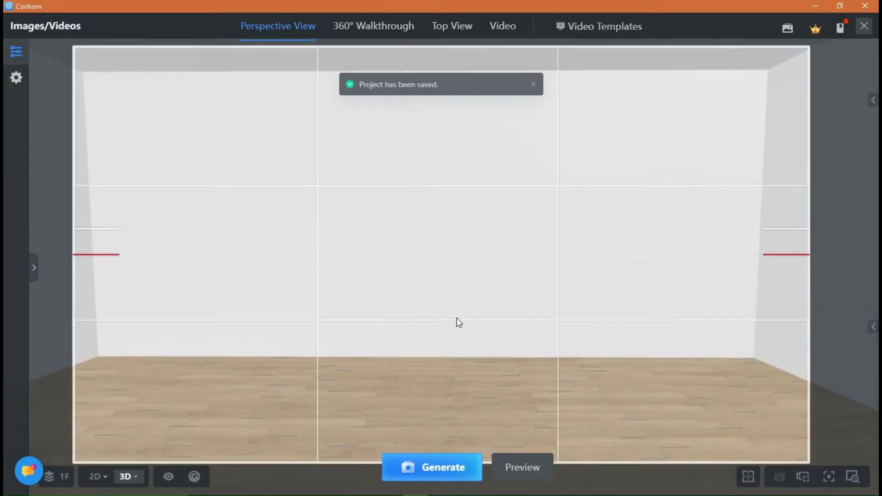
scroll(415, 317, "down", 5)
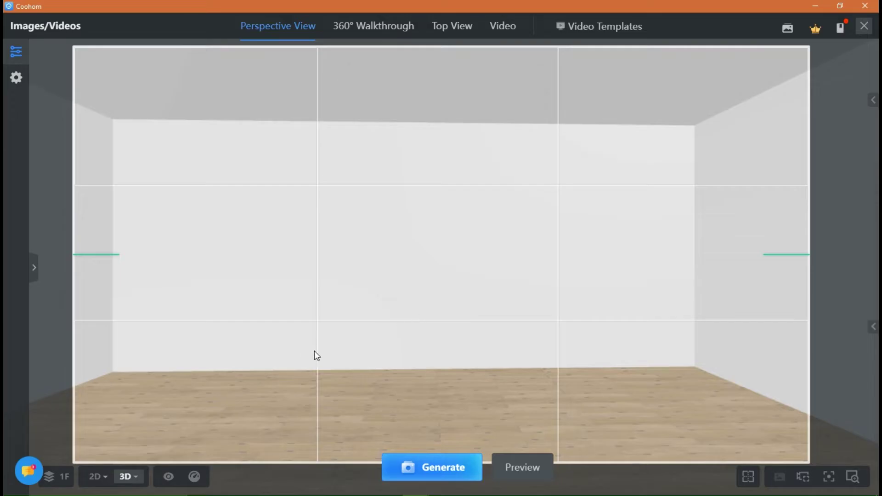
Centre the back wall in the perspective shot and turn Floor Furniture back on
left_click_drag(314, 356, 367, 327)
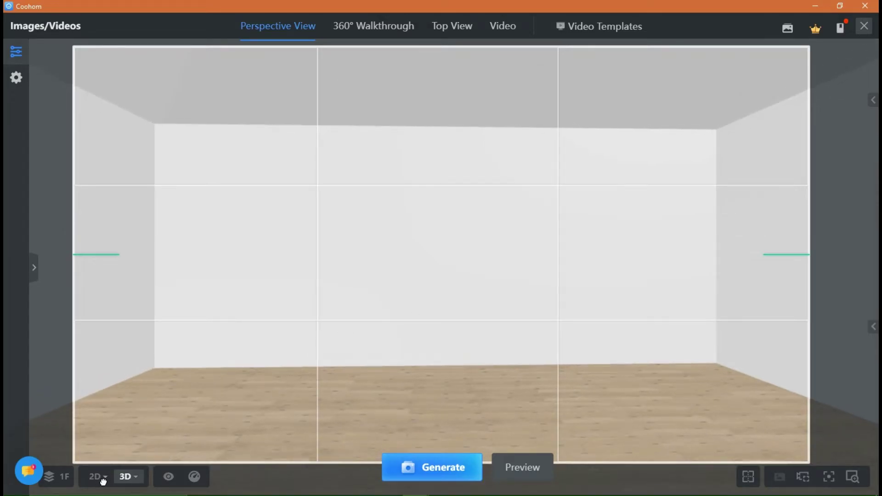
left_click(169, 478)
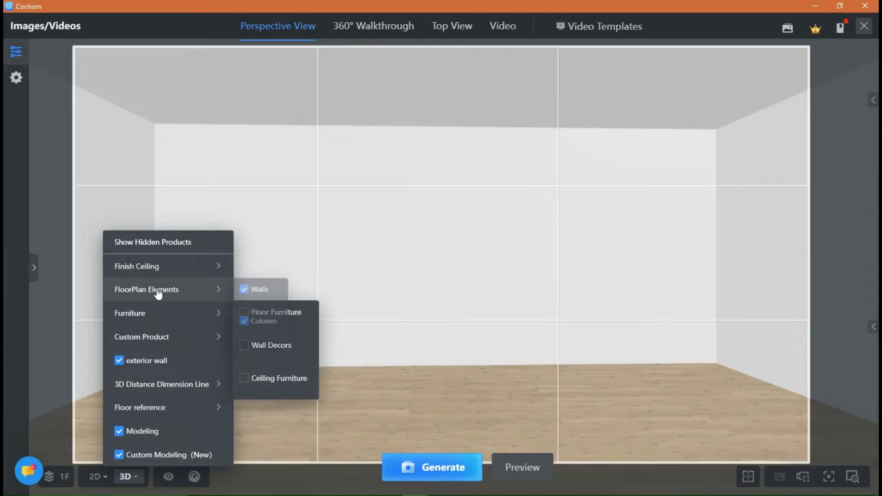
mouse_move(129, 313)
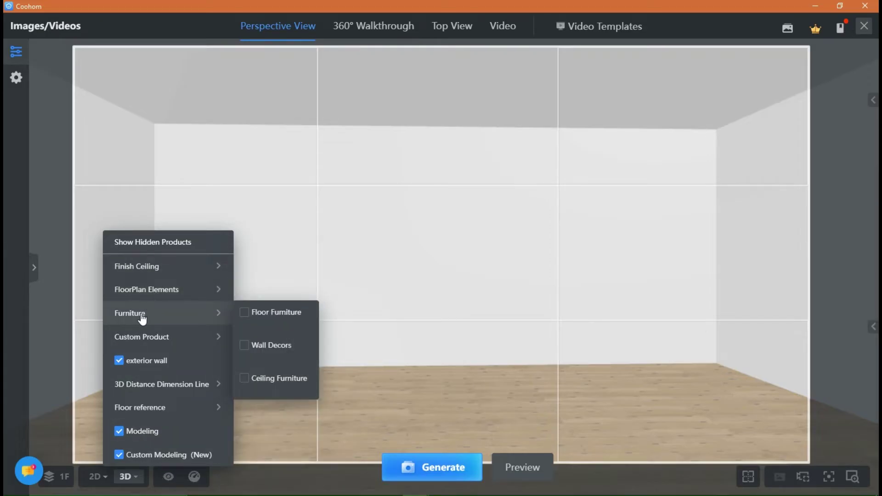
left_click(245, 313)
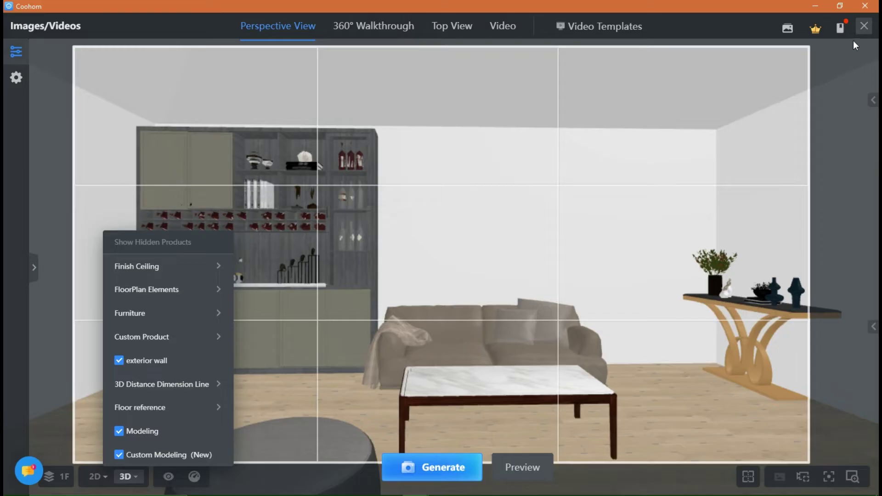
left_click(865, 28)
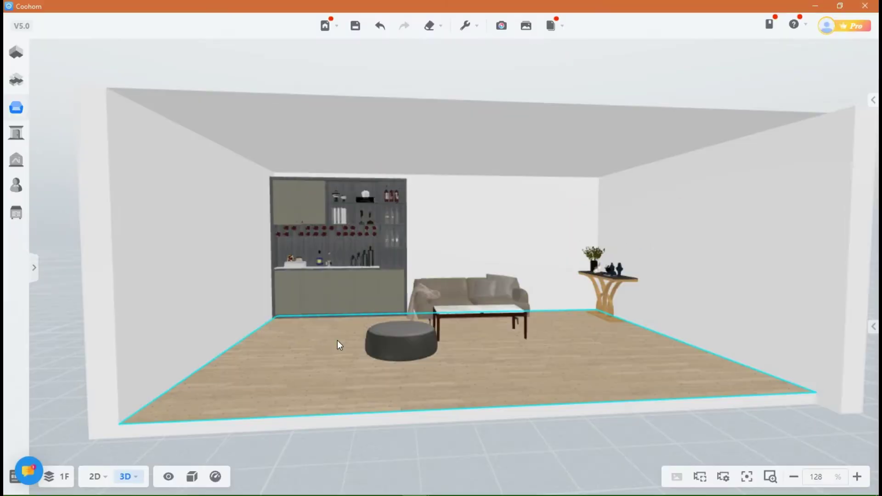
Lock the round ottoman in place and confirm it can no longer be selected
left_click_drag(528, 404, 501, 369)
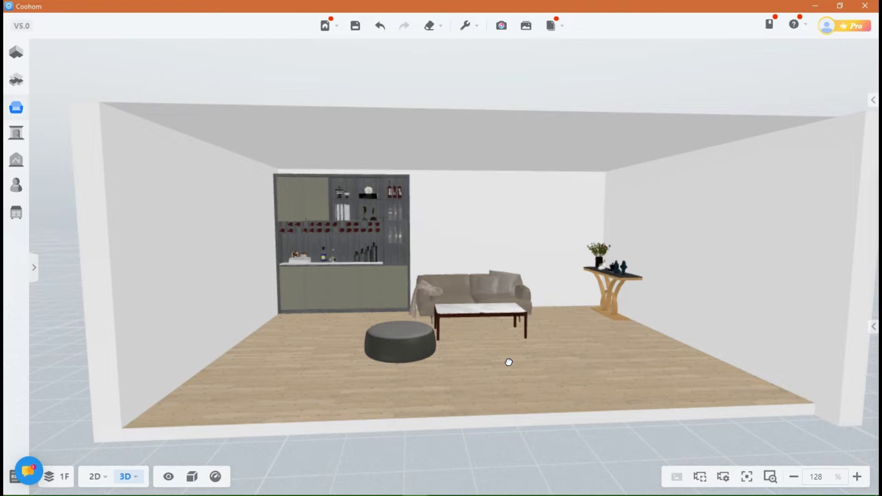
scroll(218, 417, "down", 3)
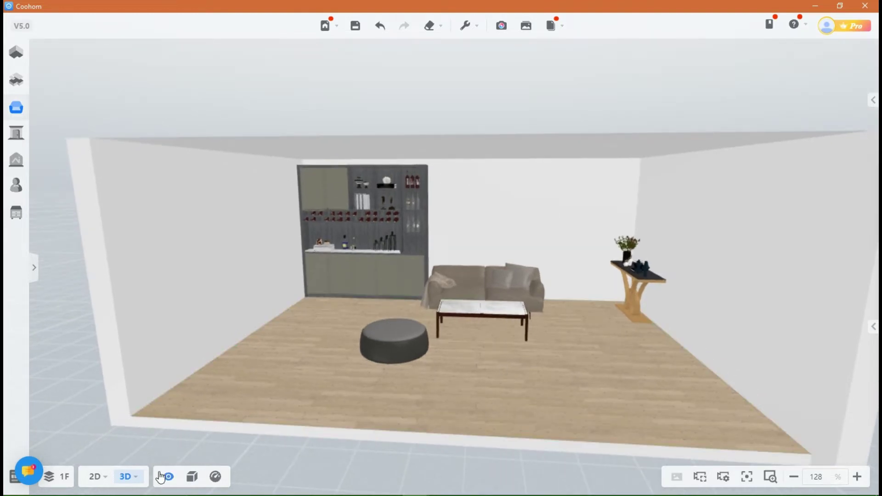
scroll(413, 312, "up", 5)
left_click(413, 312)
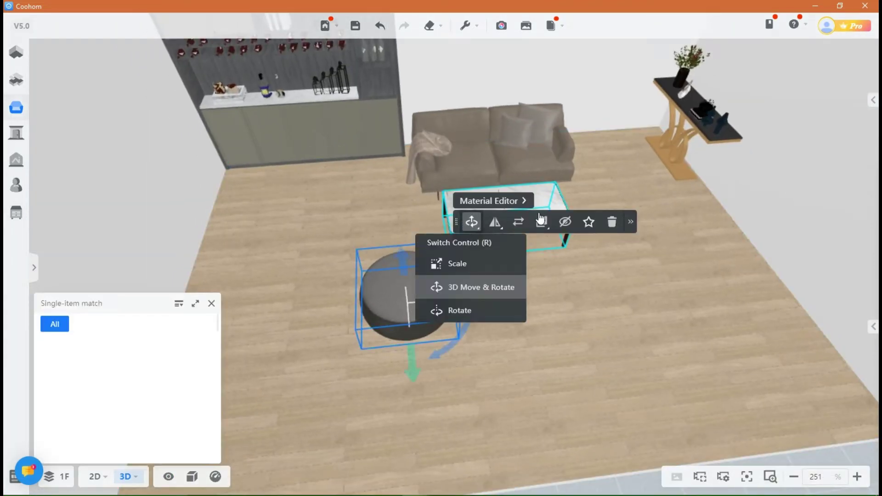
mouse_move(629, 222)
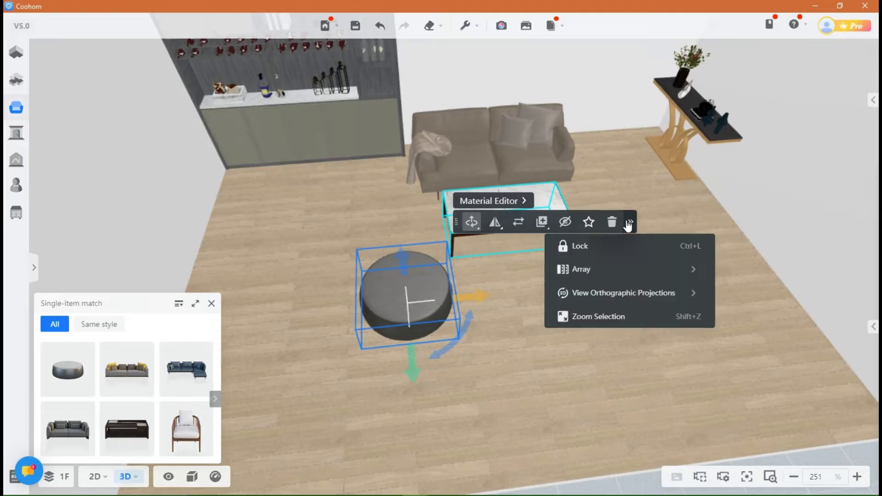
left_click(616, 253)
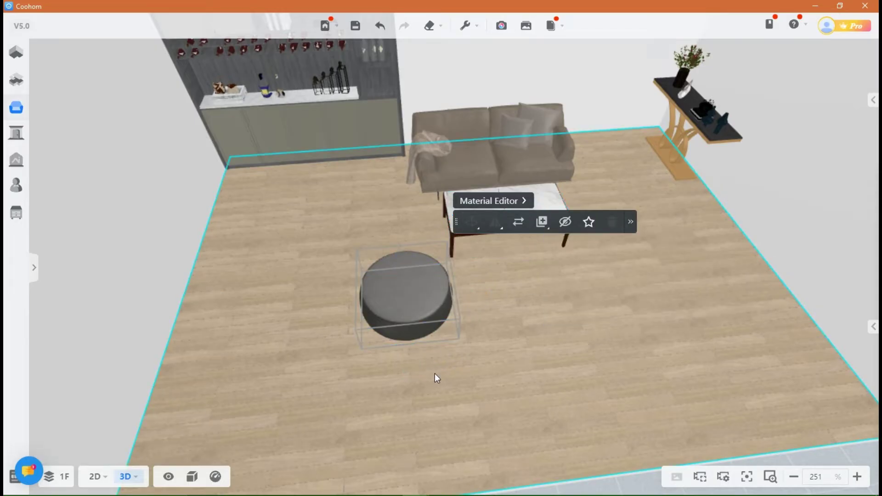
left_click(406, 303)
left_click_drag(401, 298, 402, 345)
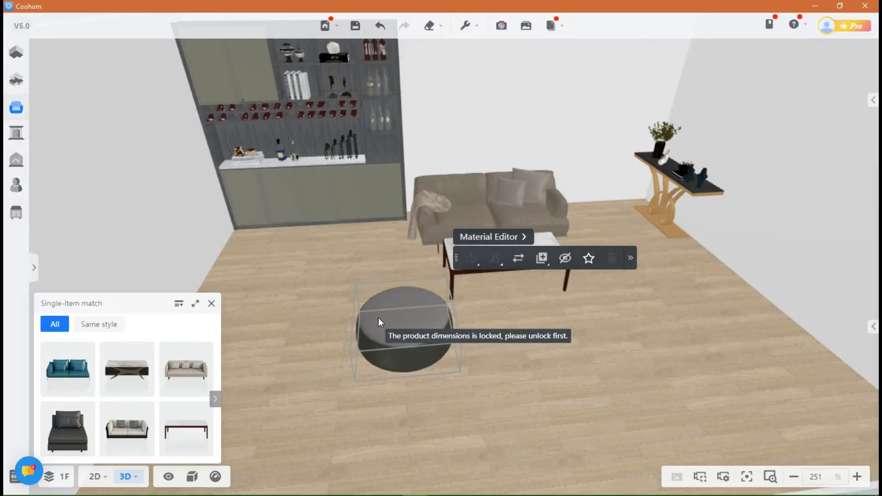
Unlock the ottoman and the floor, then orbit to a level front view of the room
left_click(501, 386)
left_click(406, 347)
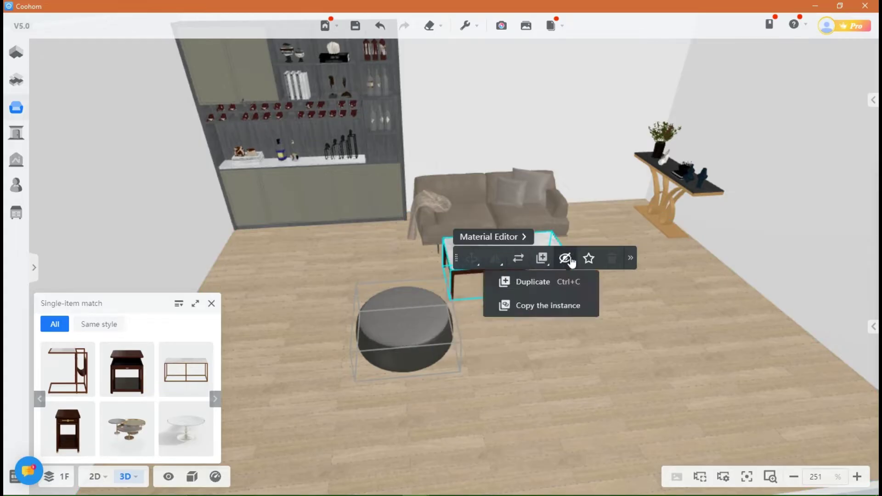
mouse_move(630, 258)
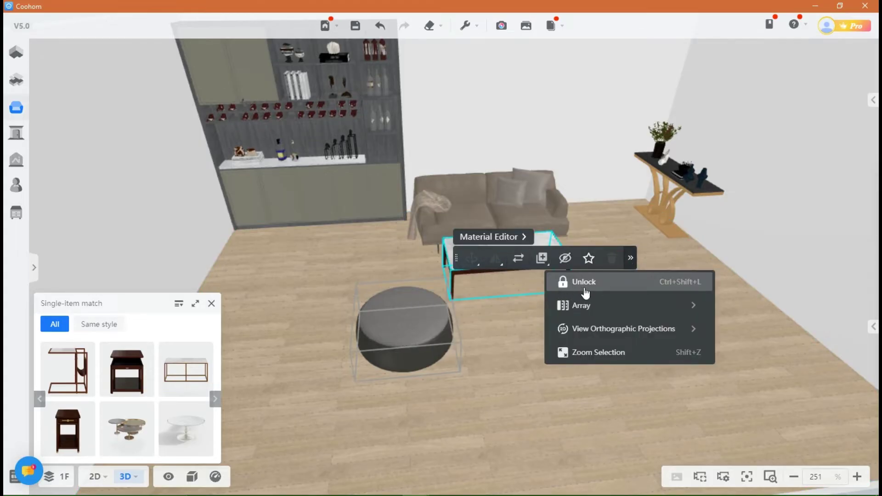
left_click(581, 282)
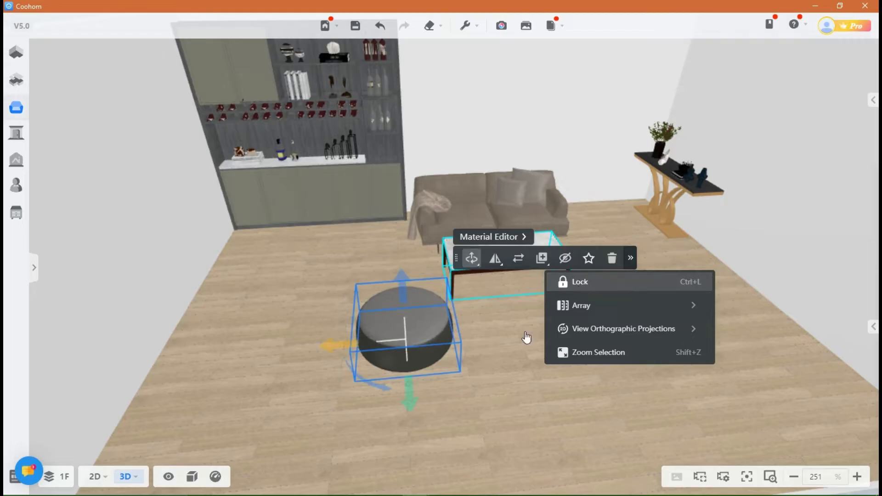
left_click(473, 423)
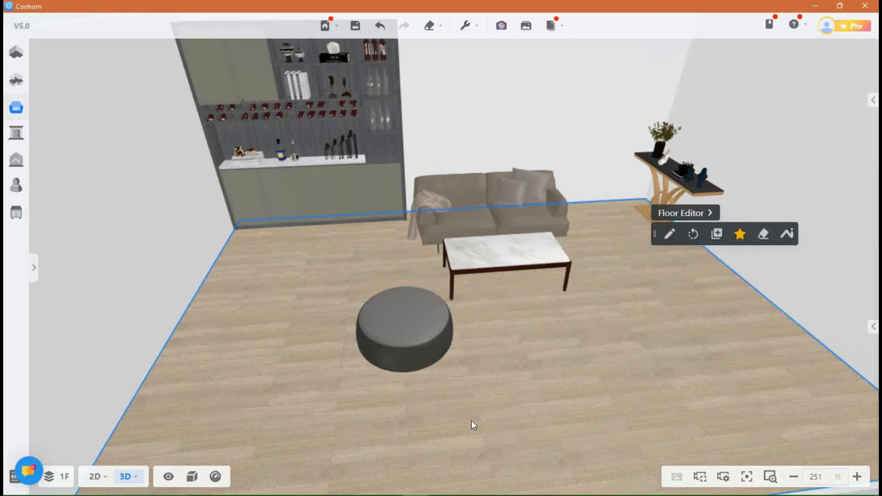
scroll(471, 420, "down", 2)
scroll(469, 412, "down", 2)
scroll(496, 412, "down", 2)
mouse_move(472, 396)
left_mouse_down()
mouse_move(499, 371)
mouse_move(478, 366)
left_mouse_up()
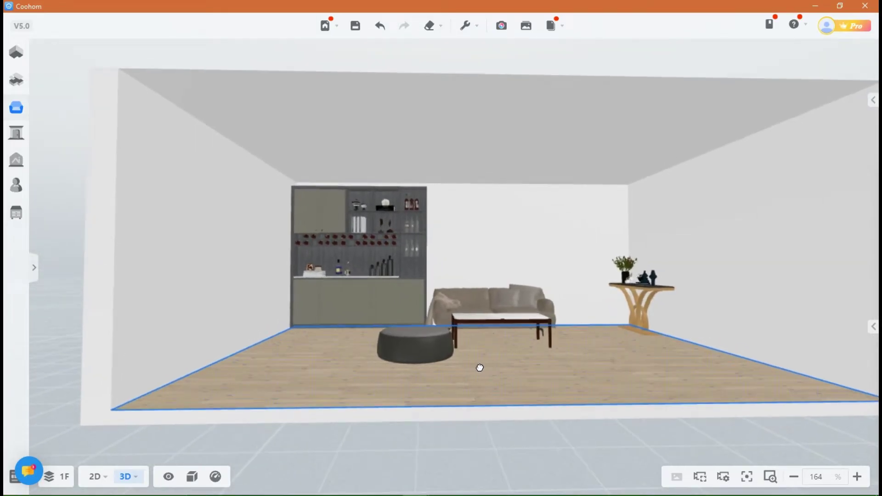
left_click_drag(611, 351, 500, 380)
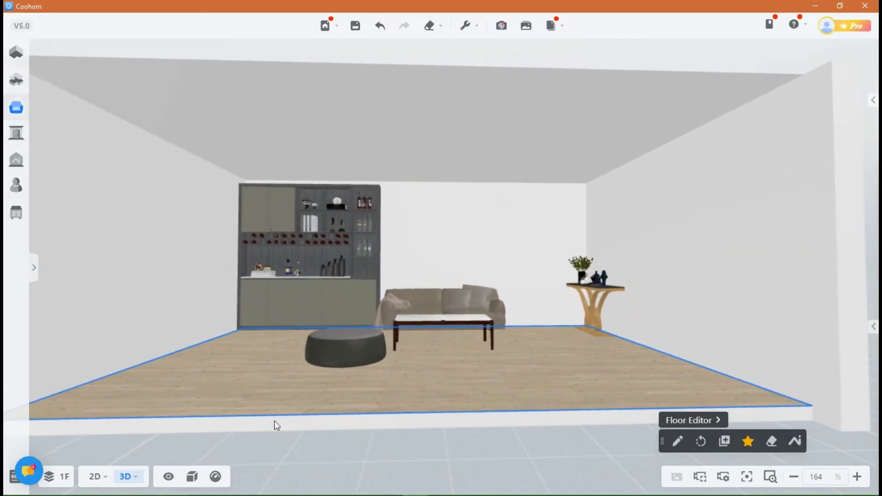
In 2D, lock and test the bottom wall, then unlock it and return it to place
left_click(94, 476)
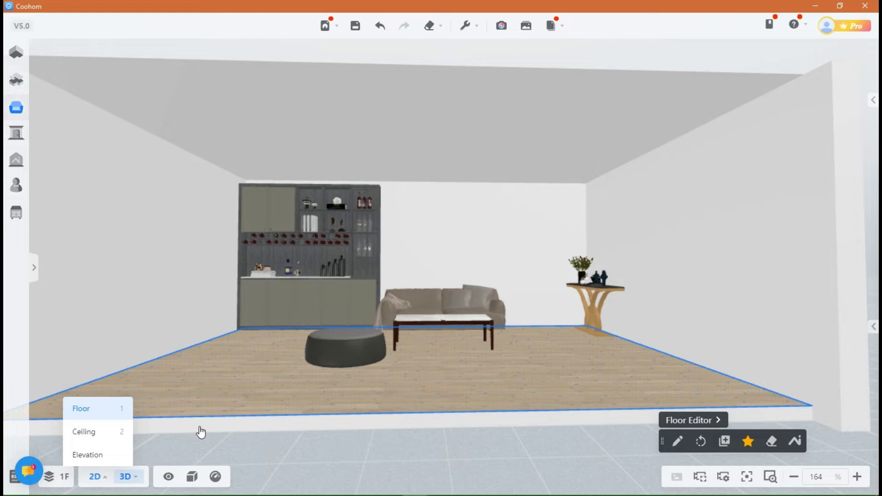
scroll(367, 410, "up", 3)
scroll(430, 388, "up", 3)
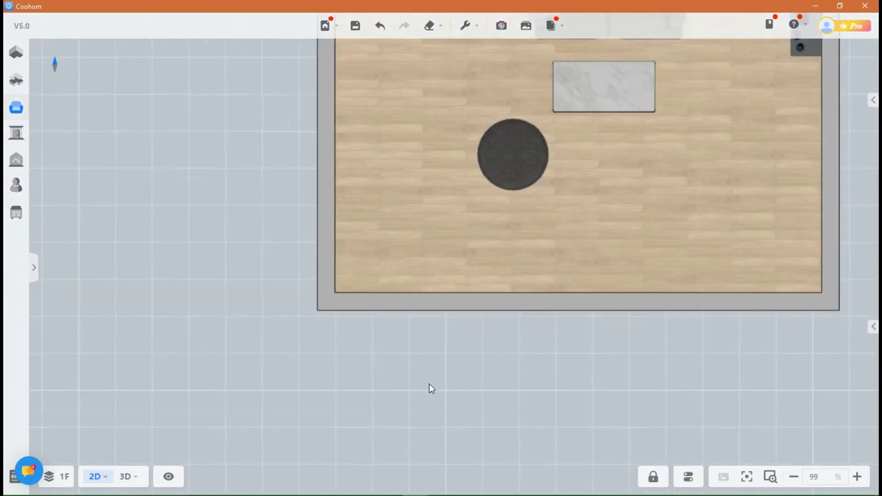
left_click(302, 334)
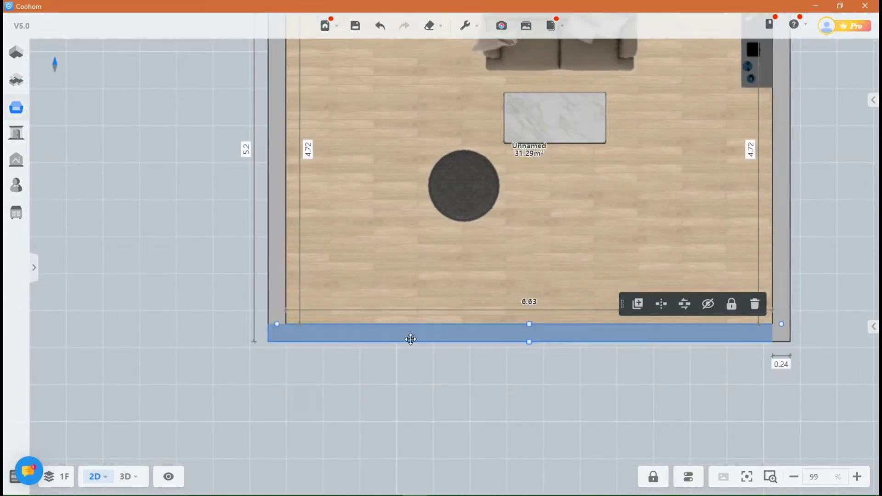
left_click(731, 305)
mouse_move(650, 331)
left_mouse_down()
mouse_move(400, 303)
mouse_move(431, 321)
left_mouse_up()
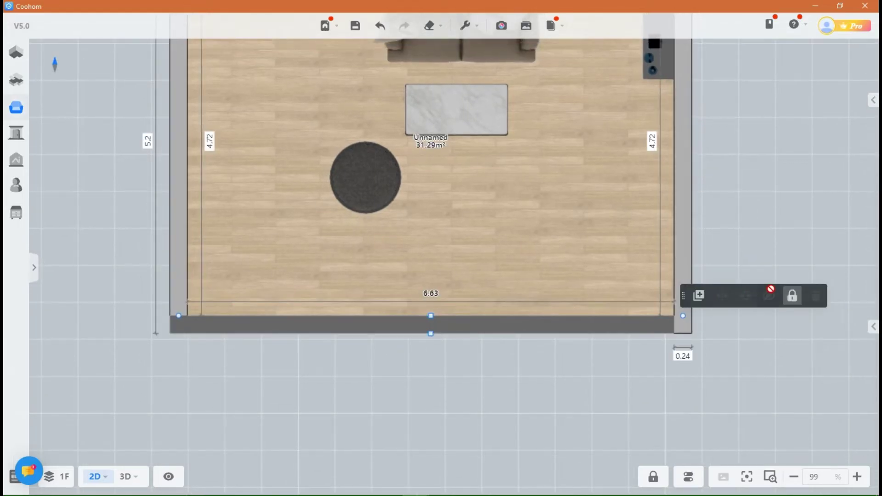
left_click(790, 304)
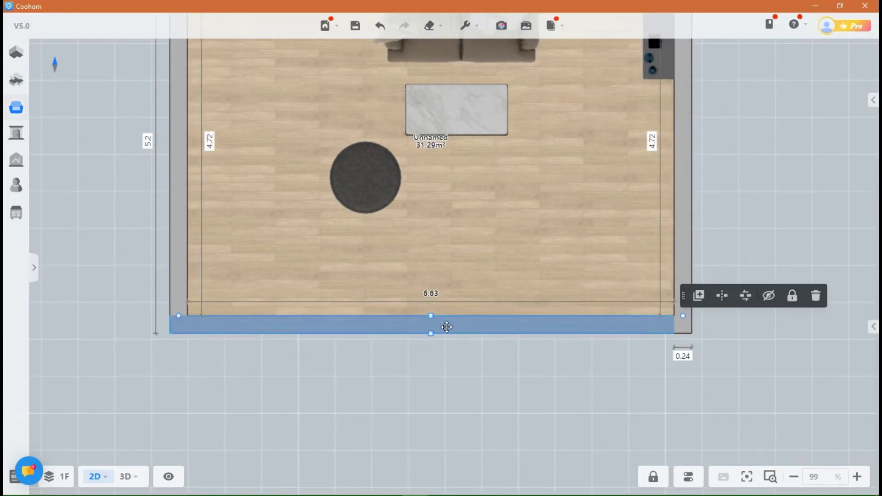
left_click_drag(443, 341, 446, 336)
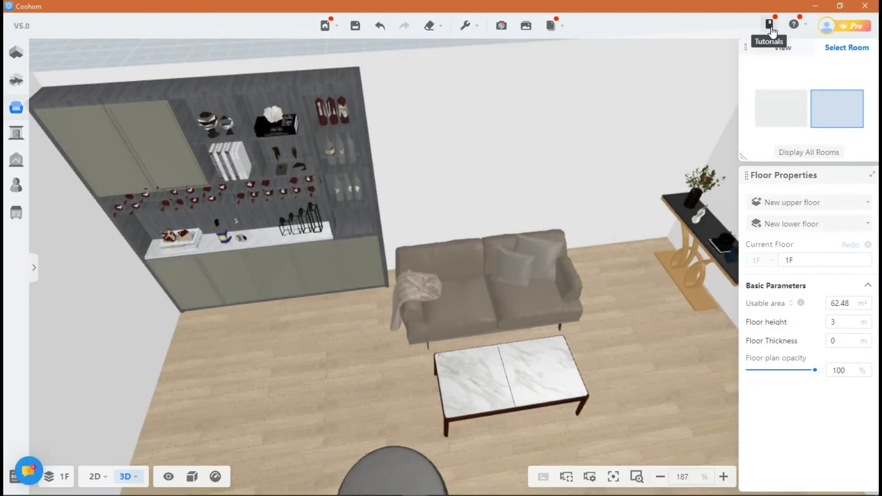
In Preferences, switch the background colour to Dark and keep units in Meters
left_click(827, 26)
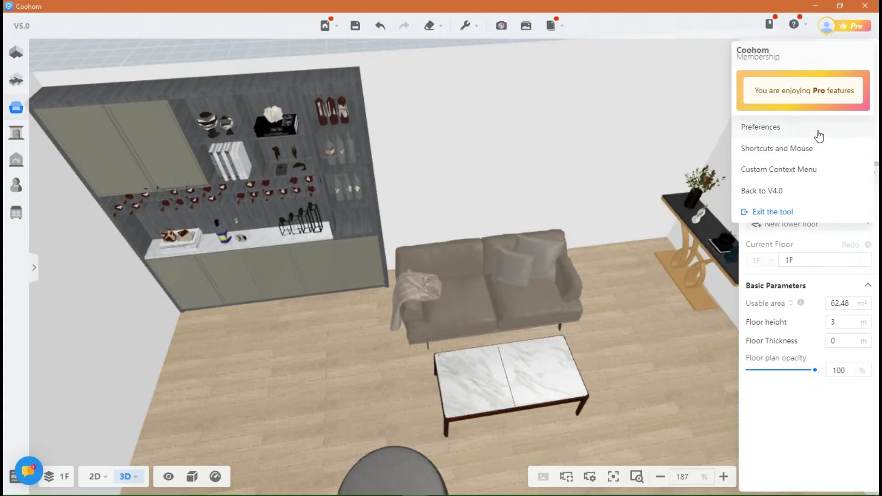
left_click(761, 127)
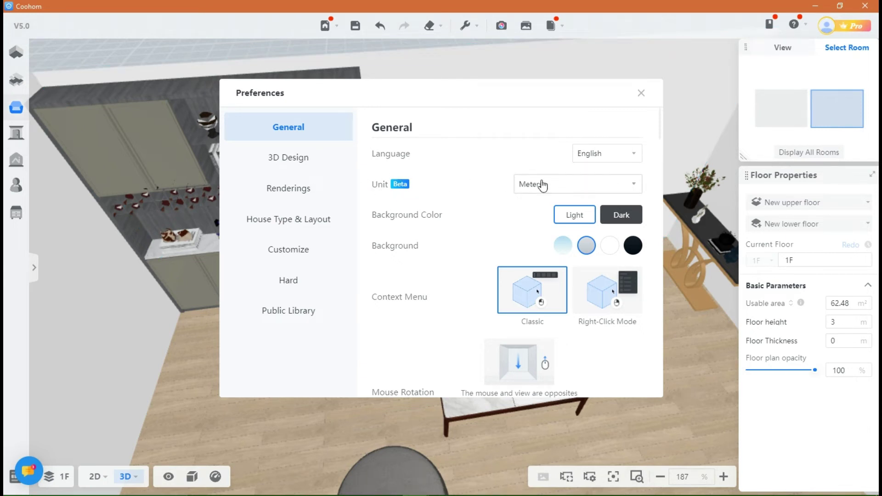
left_click(617, 186)
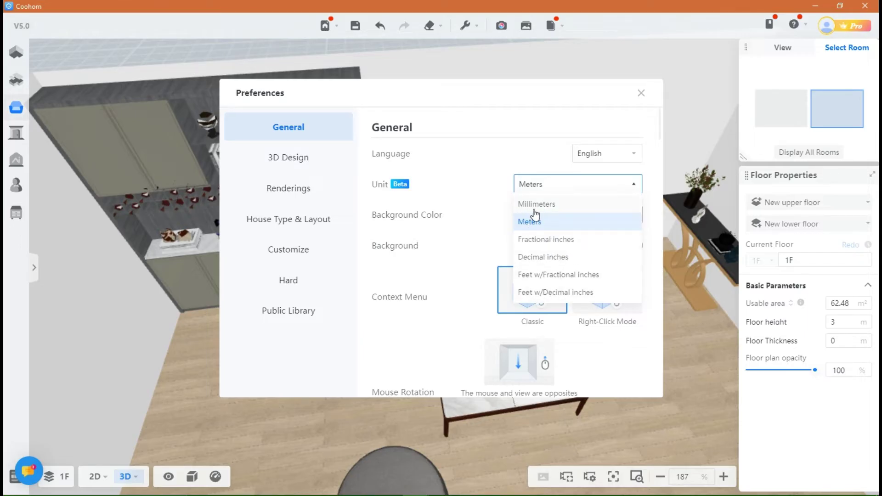
left_click(495, 138)
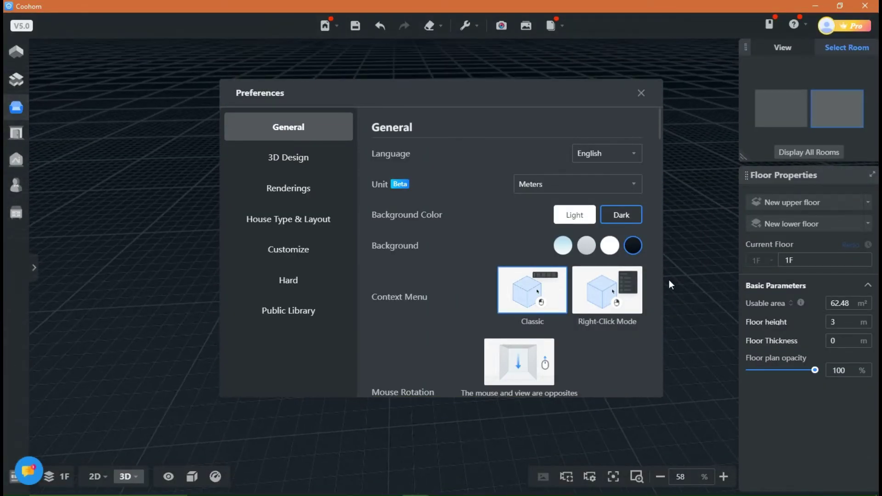
scroll(699, 244, "down", 3)
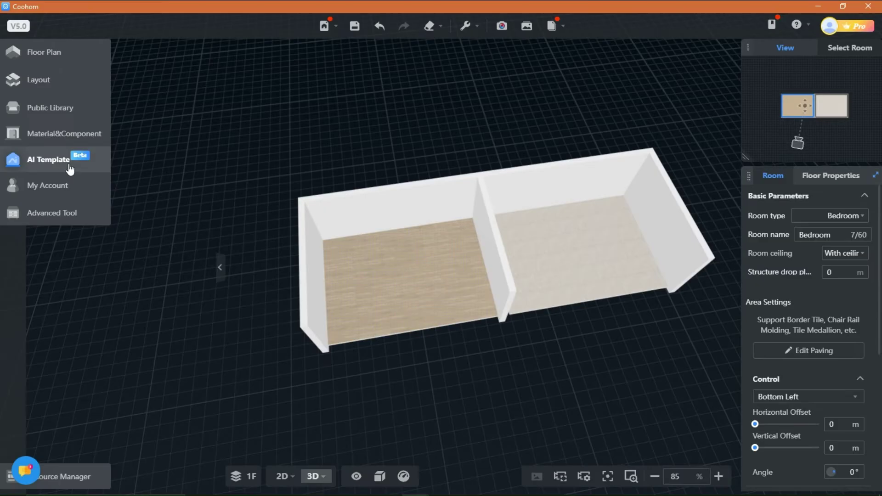
Launch the Layout & Style assistant from the AI Template menu
left_click(45, 159)
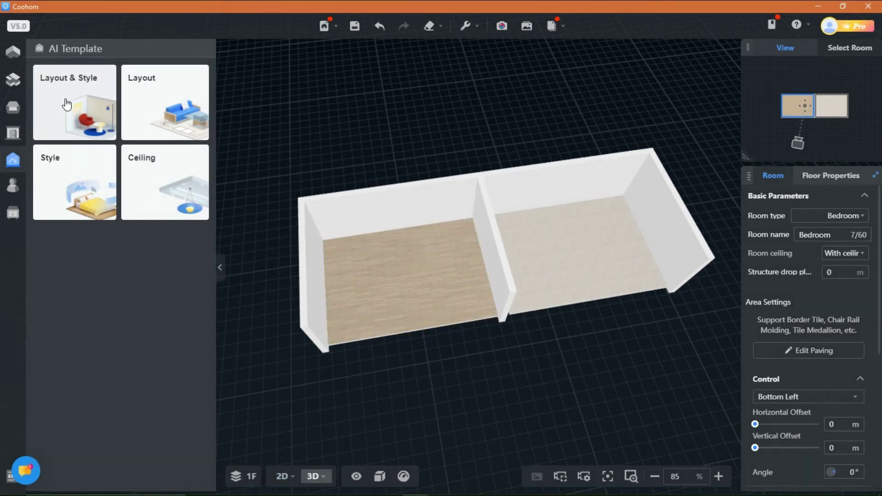
left_click(67, 104)
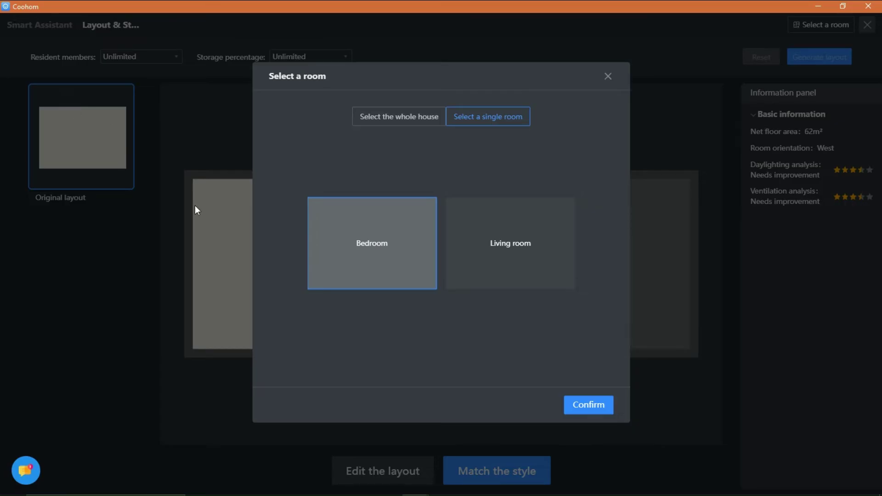
Generate bedroom-only layouts, compare Design2 to Design5, and take Design3 to style matching
left_click(577, 406)
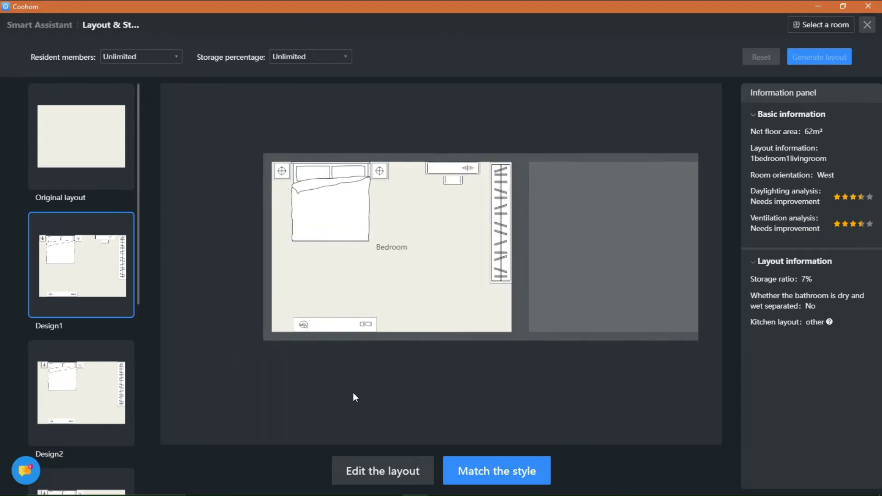
scroll(405, 249, "up", 1)
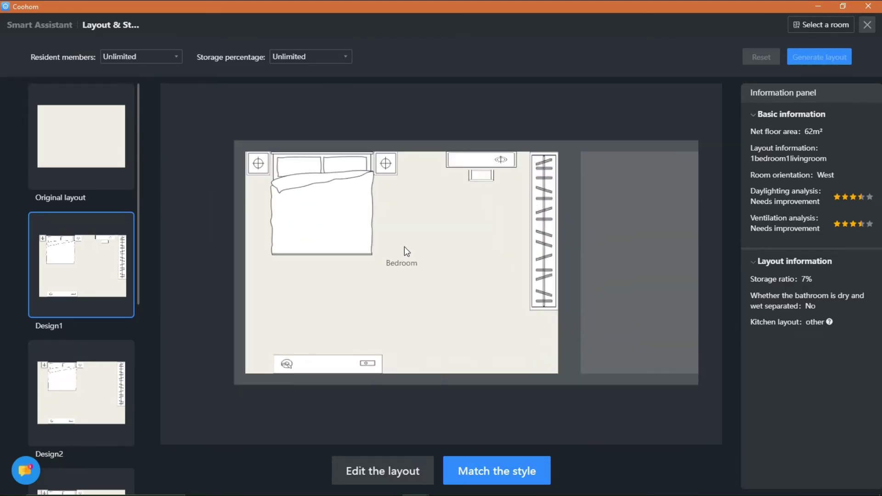
scroll(78, 306, "down", 3)
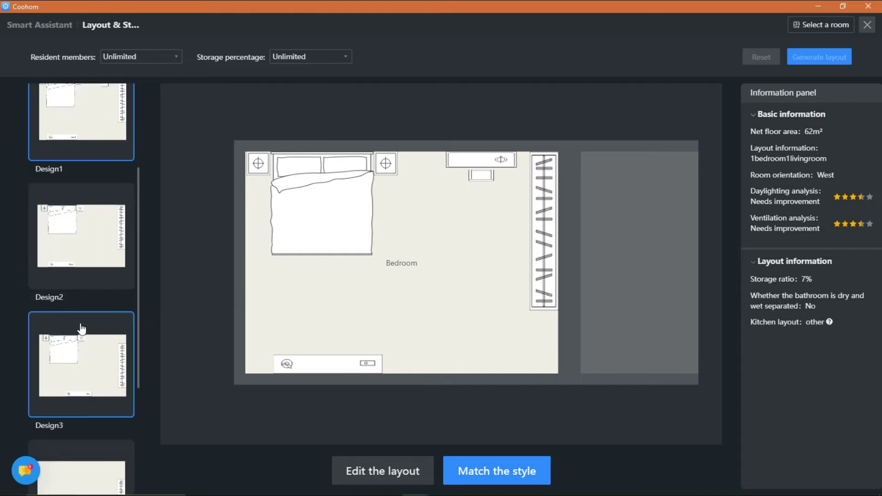
scroll(76, 276, "up", 1)
left_click(73, 237)
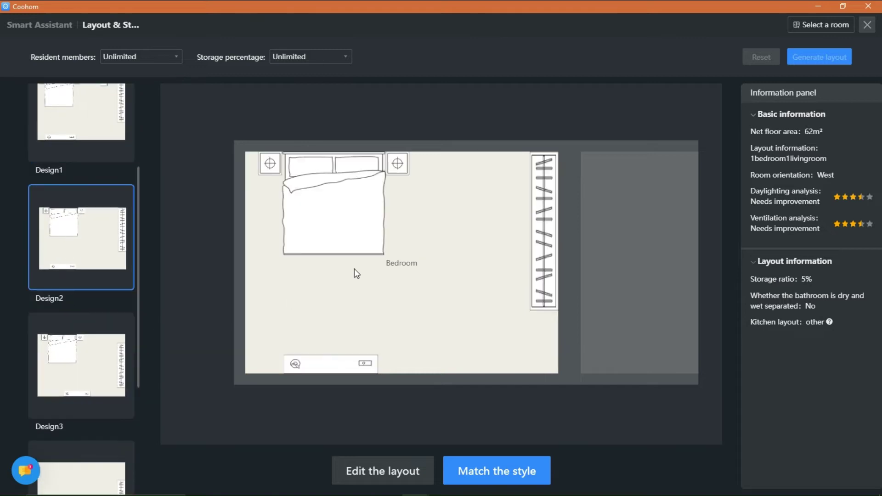
left_click(69, 367)
scroll(76, 355, "down", 2)
left_click(82, 347)
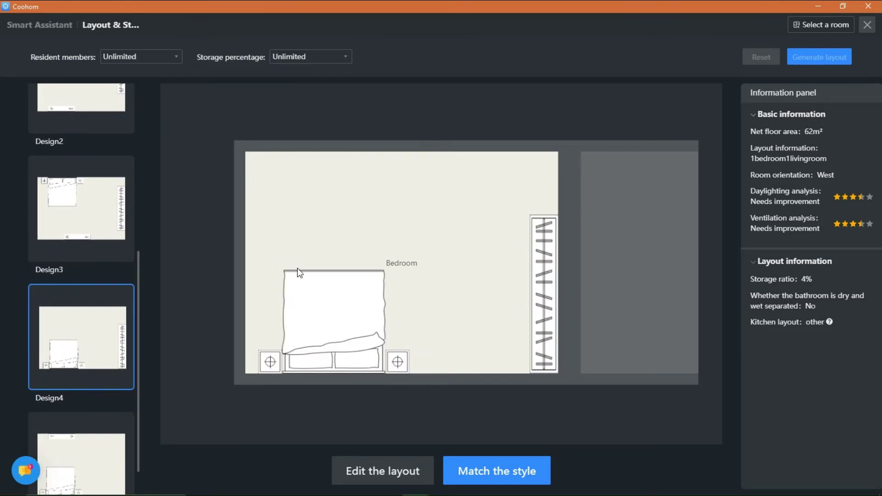
scroll(80, 372, "down", 1)
left_click(79, 396)
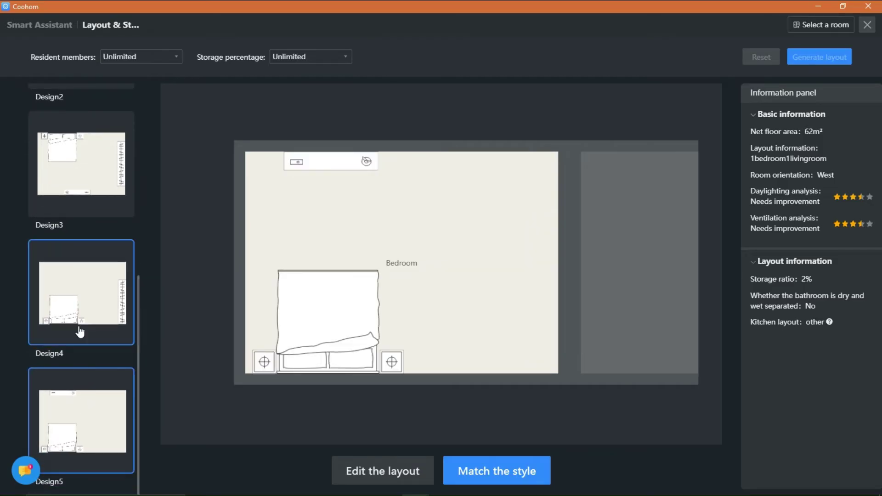
scroll(70, 269, "up", 1)
left_click(77, 252)
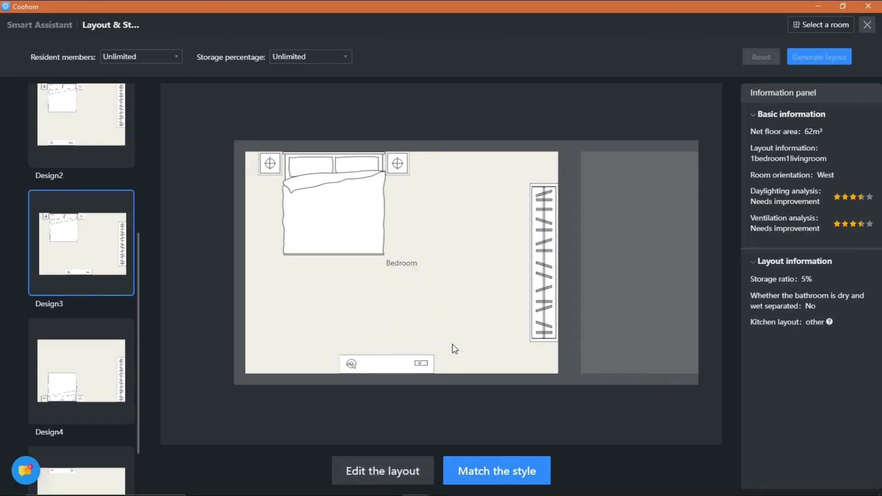
left_click(478, 471)
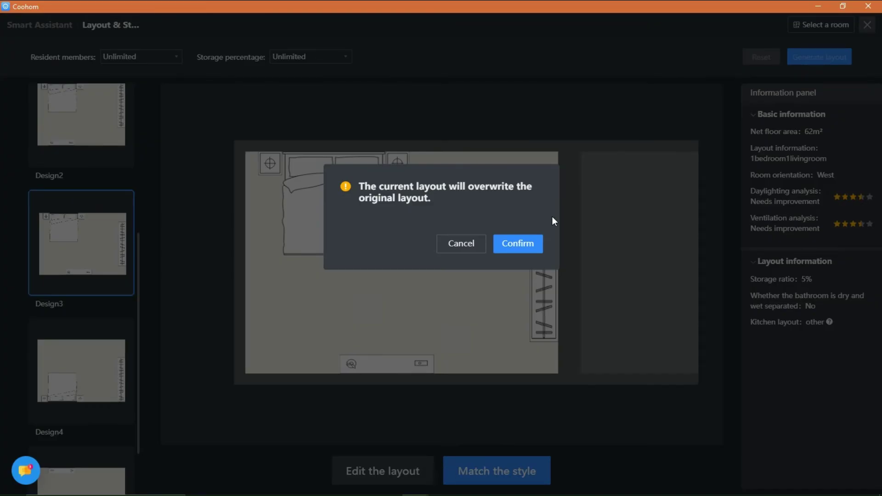
Accept the layout overwrite, preview two bedroom styles, and apply all furnishings rather than soft only
left_click(517, 245)
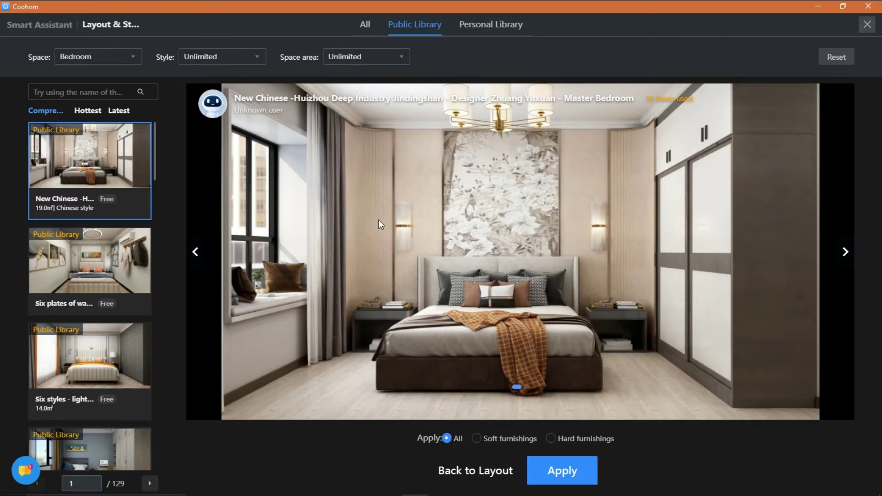
left_click(34, 254)
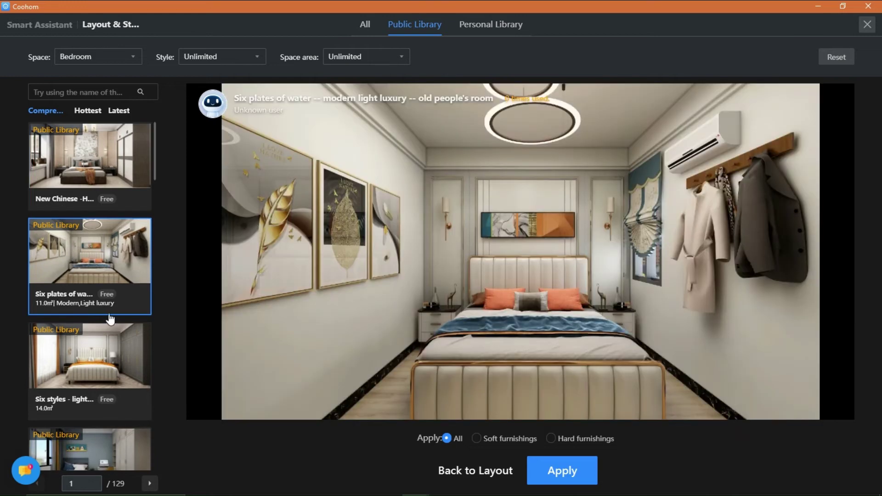
scroll(110, 317, "down", 1)
left_click(109, 294)
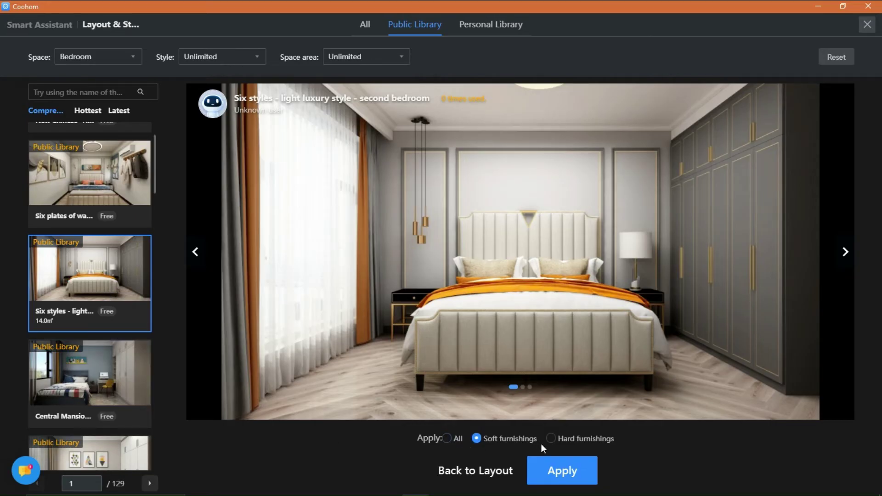
left_click(477, 439)
left_click(448, 439)
Compare the Central Mansion, Cool Carrefour, Xingmao and Nordic styles, then choose Dog tail grass - master bedroom
left_click(138, 382)
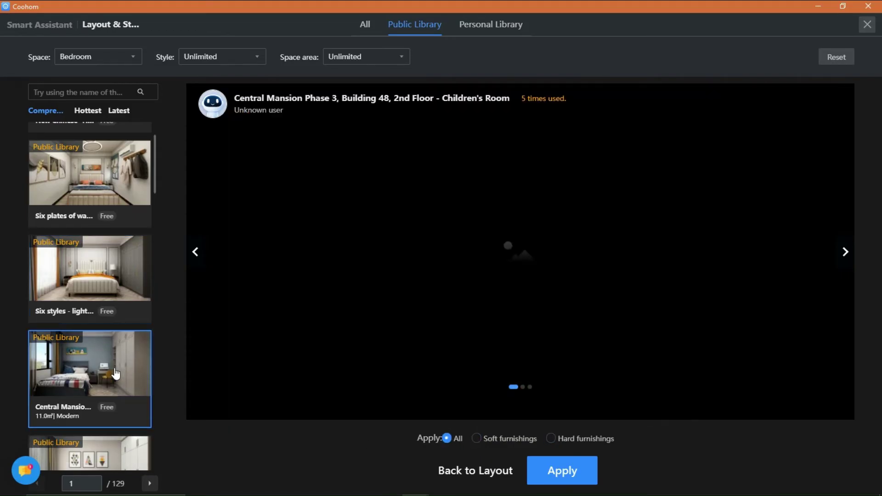
scroll(124, 379, "down", 2)
left_click(87, 374)
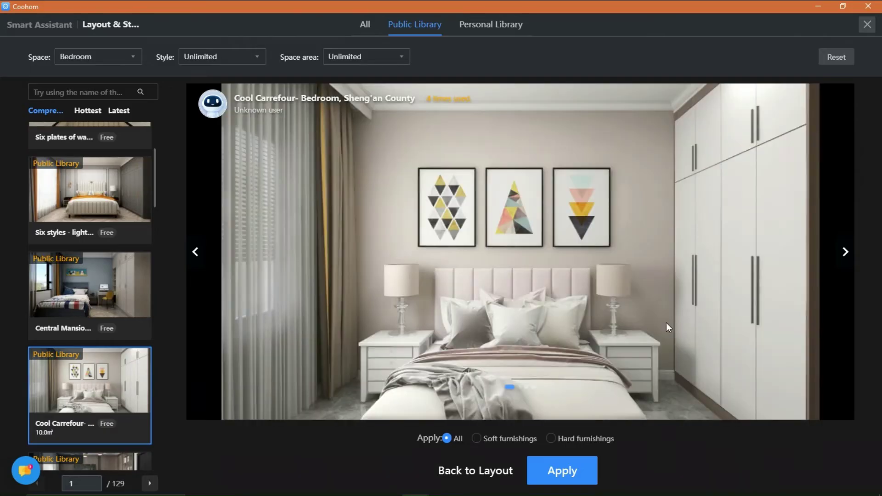
left_click(846, 253)
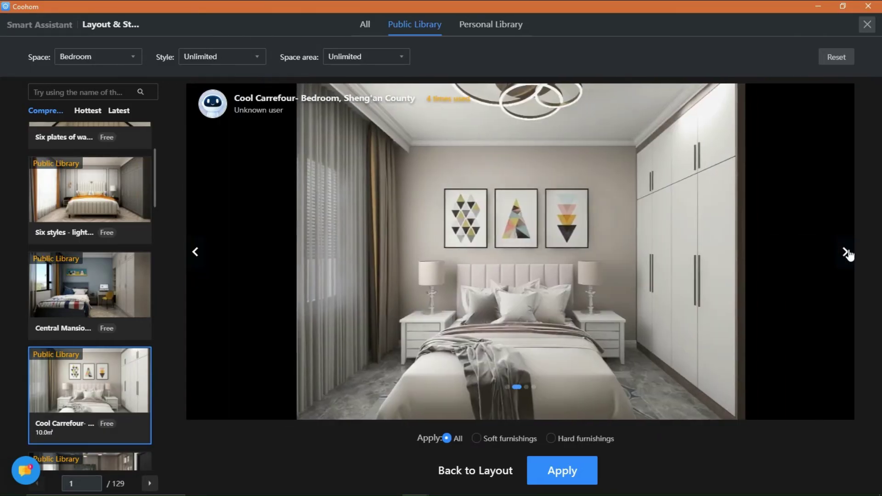
scroll(50, 370, "down", 1)
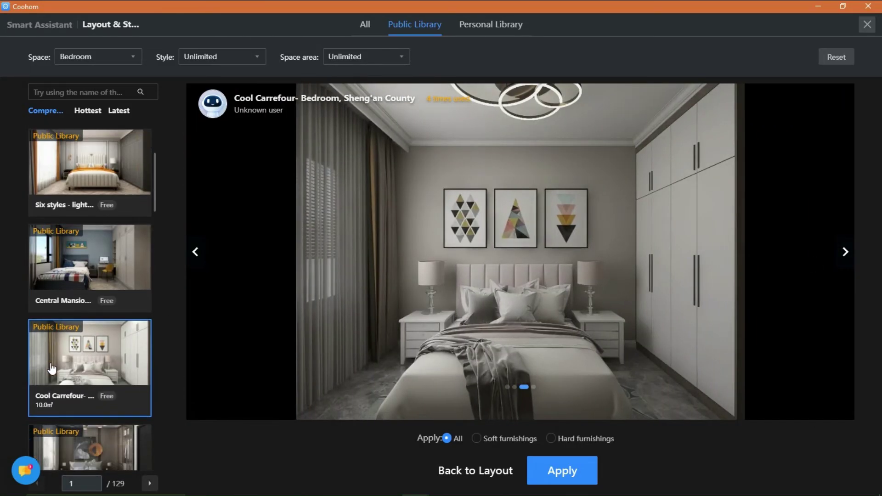
scroll(99, 365, "down", 2)
scroll(99, 372, "down", 1)
scroll(97, 416, "down", 2)
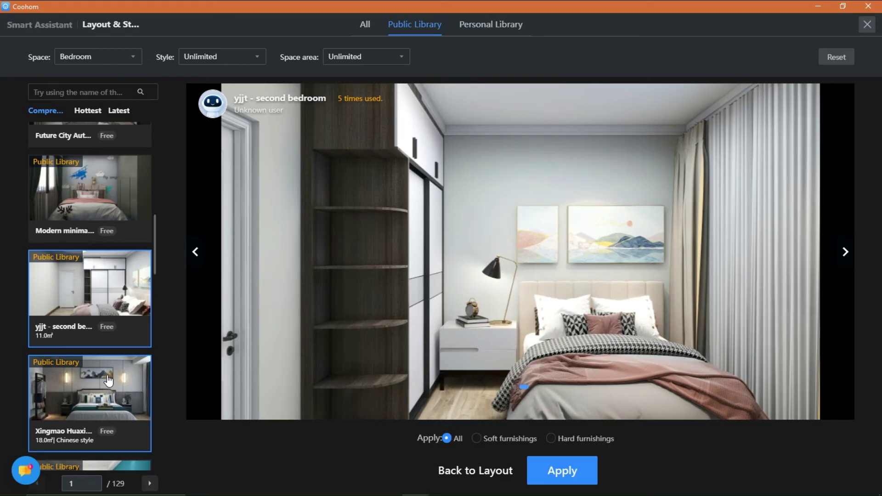
scroll(108, 381, "down", 1)
scroll(80, 401, "down", 1)
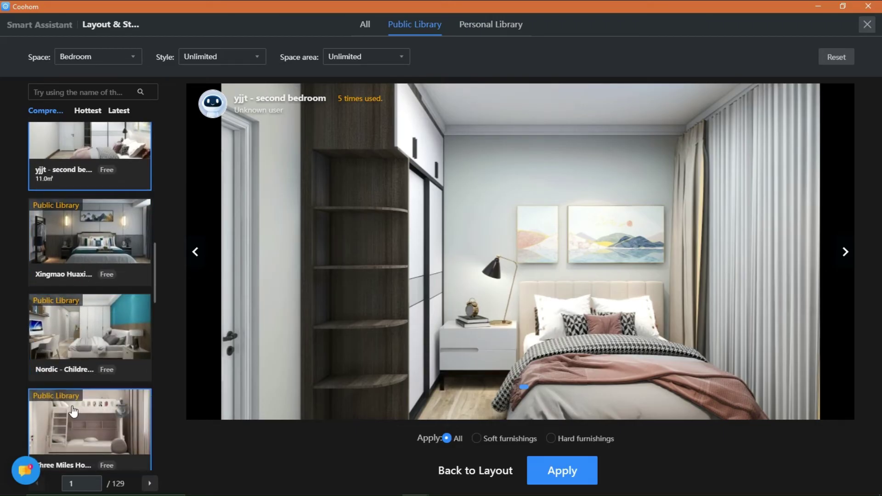
left_click(83, 249)
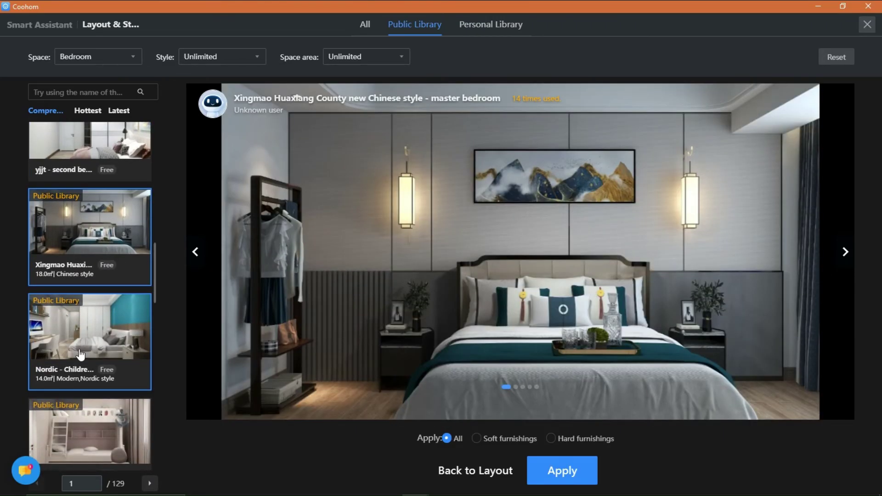
left_click(71, 339)
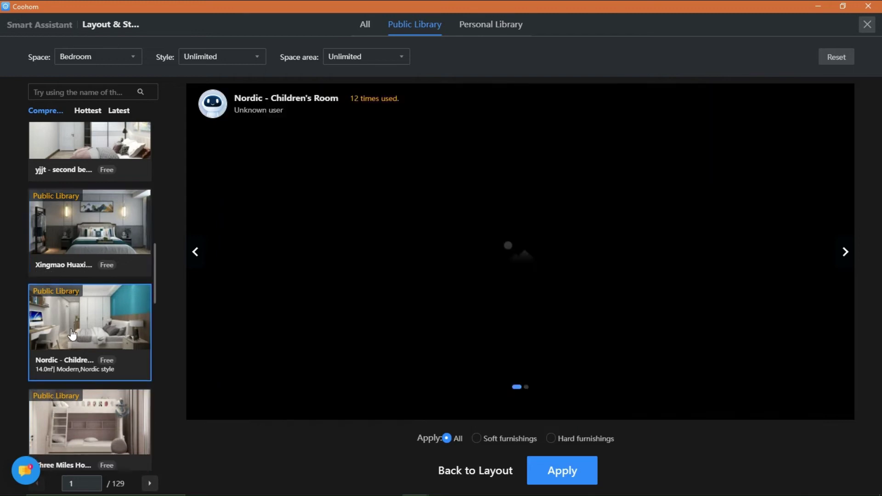
scroll(71, 334, "down", 2)
scroll(80, 363, "down", 1)
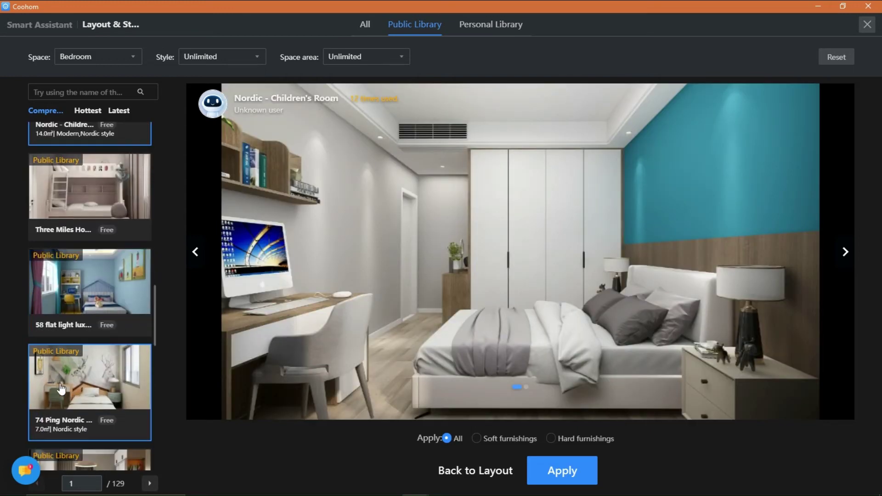
scroll(83, 352, "down", 1)
scroll(90, 338, "down", 1)
left_click(93, 329)
scroll(93, 329, "down", 1)
scroll(90, 365, "down", 1)
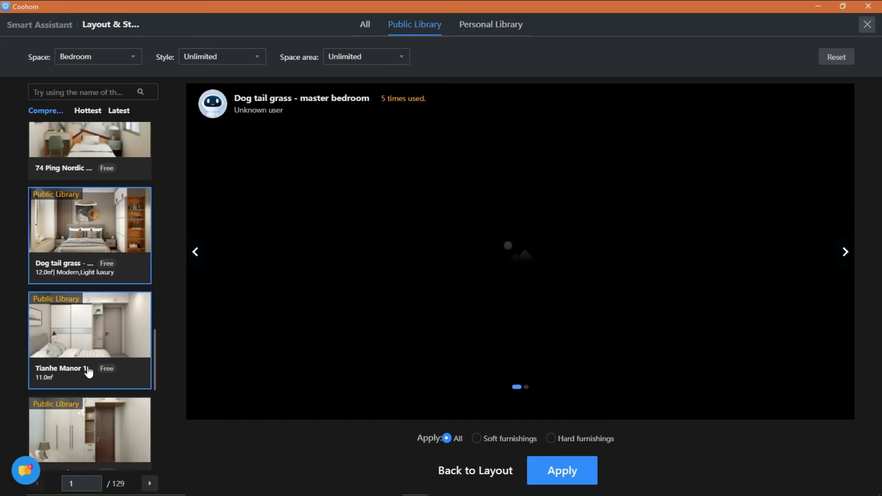
scroll(89, 369, "down", 2)
scroll(89, 371, "down", 1)
scroll(52, 389, "down", 1)
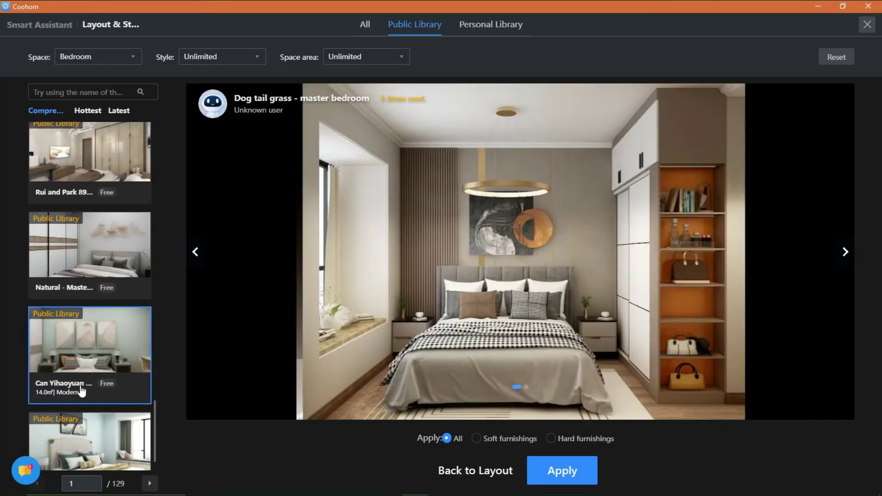
scroll(78, 389, "down", 1)
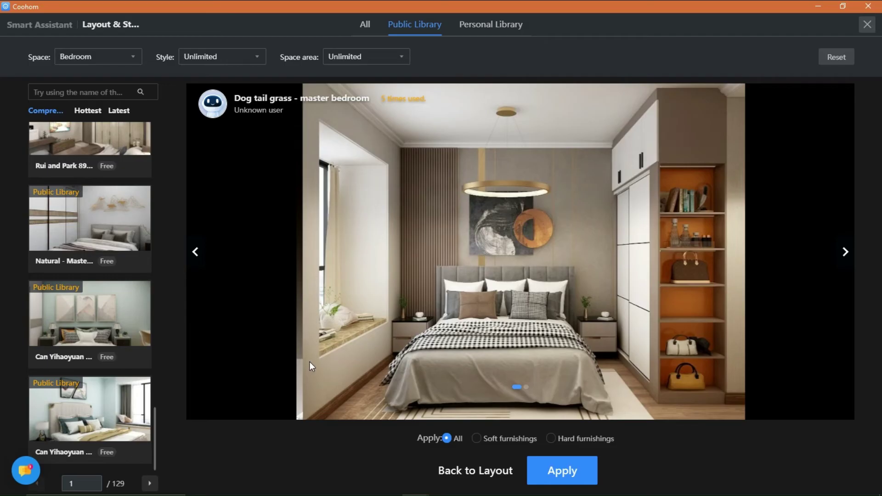
Apply the Dog tail grass template and inspect the furnished bed, wardrobe and TV unit in 3D
left_click(539, 474)
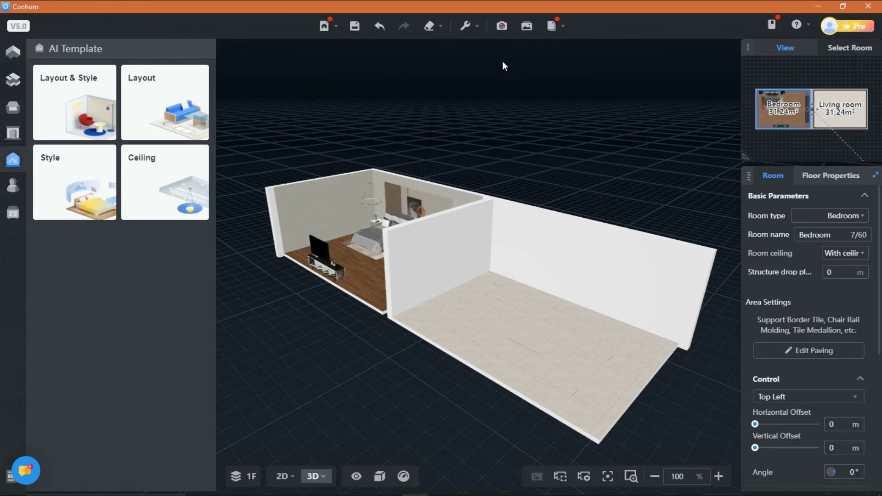
scroll(456, 179, "up", 2)
mouse_move(276, 335)
left_mouse_down()
mouse_move(420, 351)
mouse_move(341, 325)
left_mouse_up()
scroll(423, 298, "up", 3)
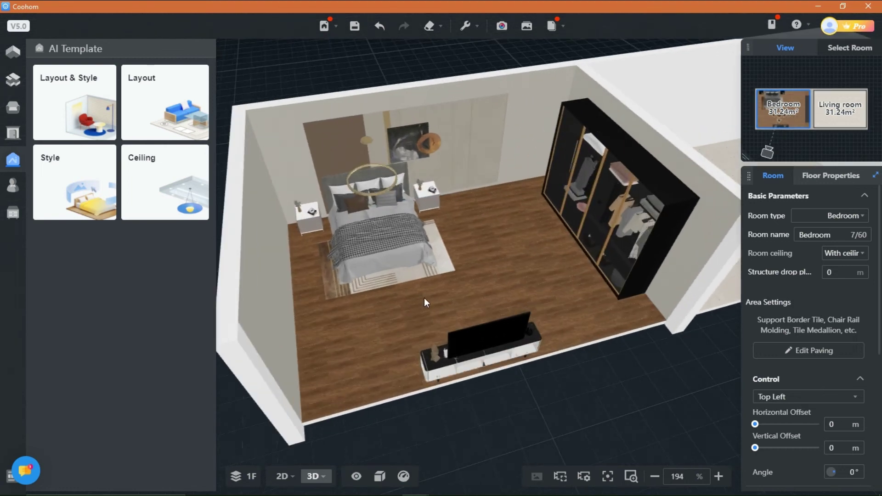
scroll(468, 302, "up", 3)
mouse_move(480, 284)
left_mouse_down()
mouse_move(386, 290)
mouse_move(398, 319)
mouse_move(445, 319)
mouse_move(484, 281)
left_mouse_up()
scroll(548, 192, "up", 2)
scroll(548, 192, "up", 2)
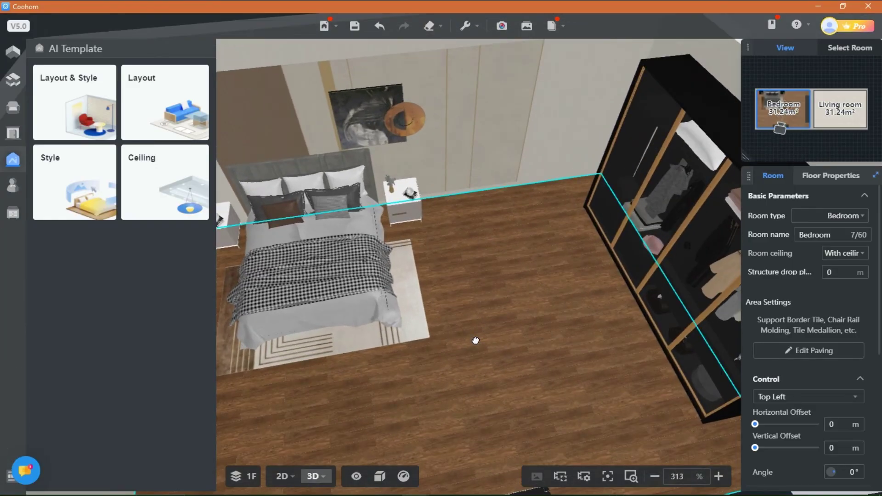
left_click_drag(548, 192, 559, 282)
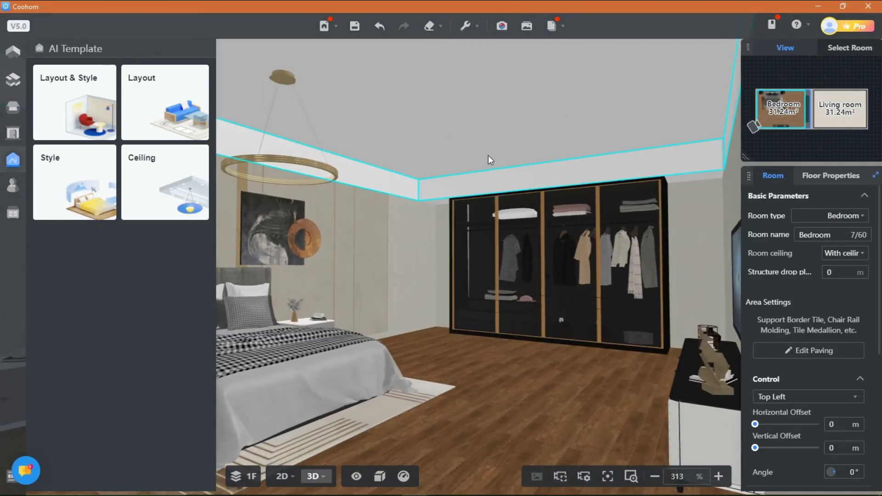
scroll(517, 311, "up", 1)
scroll(540, 336, "up", 1)
mouse_move(540, 336)
left_mouse_down()
mouse_move(520, 337)
mouse_move(526, 349)
mouse_move(404, 349)
left_mouse_up()
mouse_move(465, 322)
left_mouse_down()
mouse_move(344, 319)
mouse_move(544, 361)
mouse_move(535, 339)
mouse_move(483, 331)
mouse_move(476, 345)
mouse_move(514, 346)
left_mouse_up()
scroll(515, 350, "down", 2)
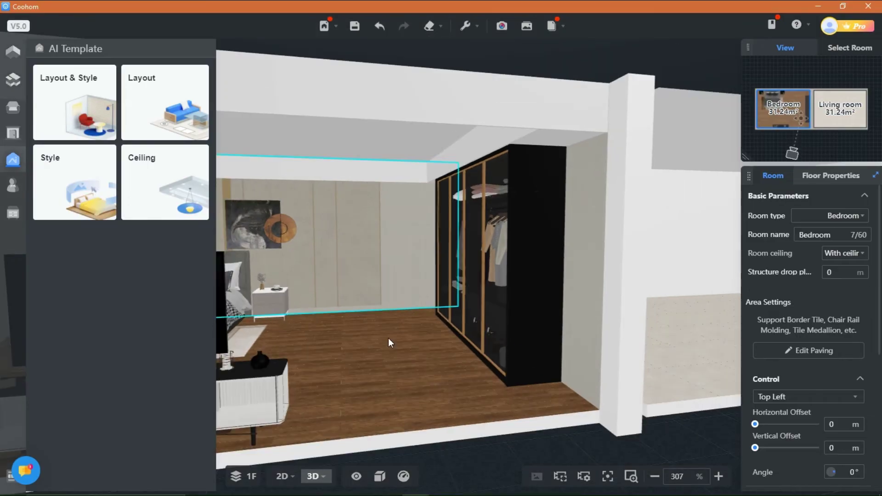
left_click_drag(389, 343, 448, 310)
scroll(507, 282, "down", 3)
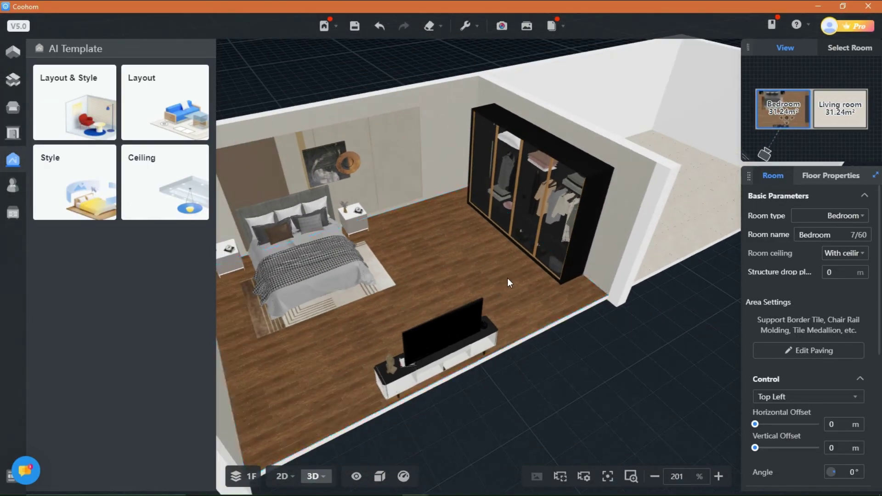
mouse_move(507, 282)
left_mouse_down()
mouse_move(483, 304)
mouse_move(451, 274)
mouse_move(448, 283)
left_mouse_up()
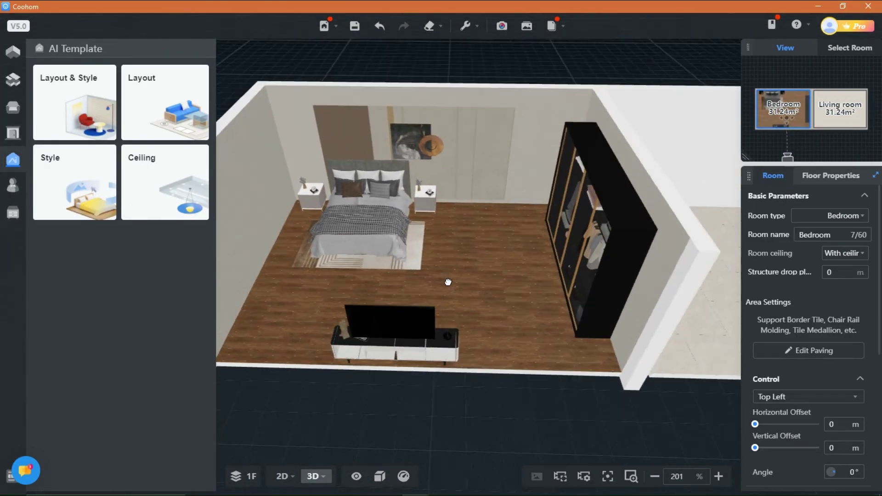
left_click_drag(459, 251, 452, 373)
scroll(482, 346, "up", 3)
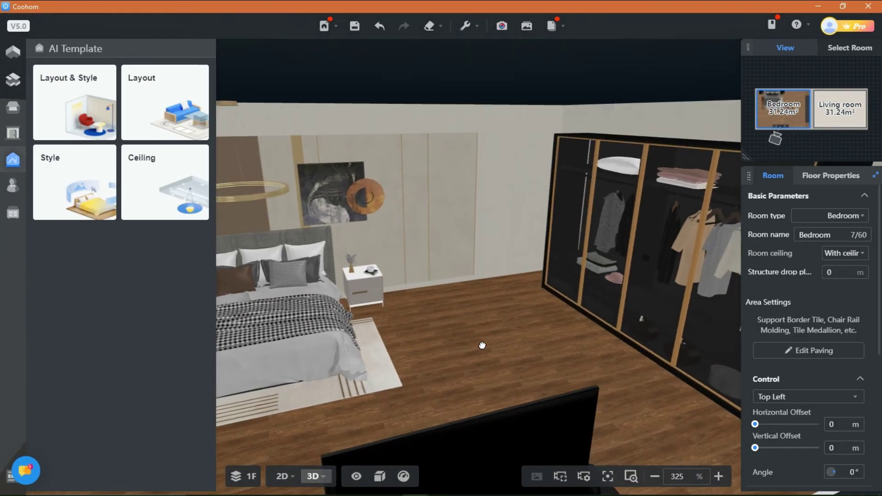
left_click_drag(483, 345, 230, 122)
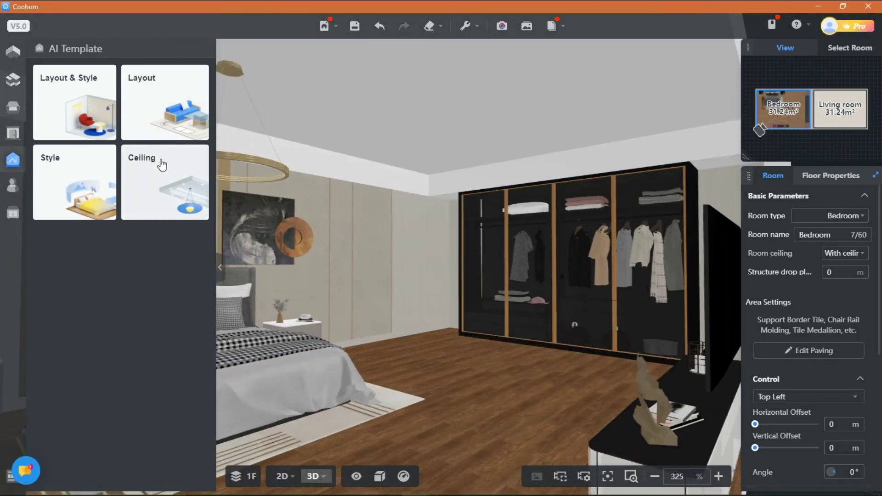
Start the AI Ceiling assistant and confirm Living room as the target room
left_click(138, 172)
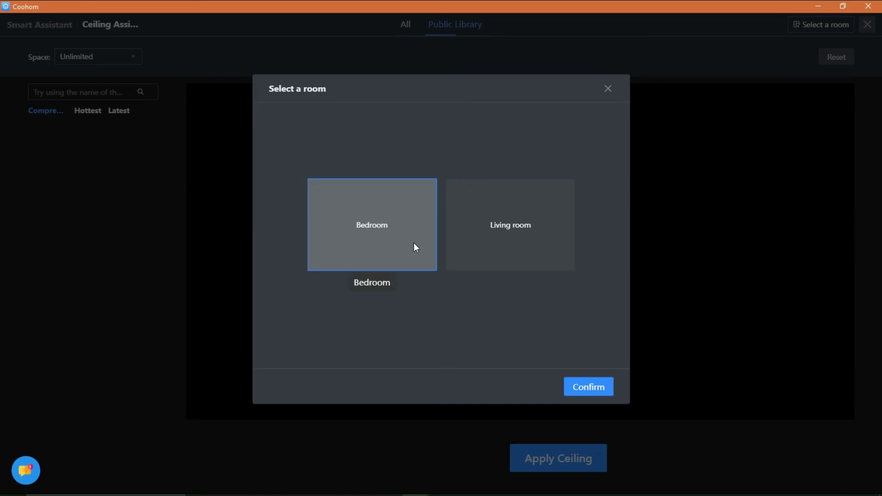
left_click(489, 228)
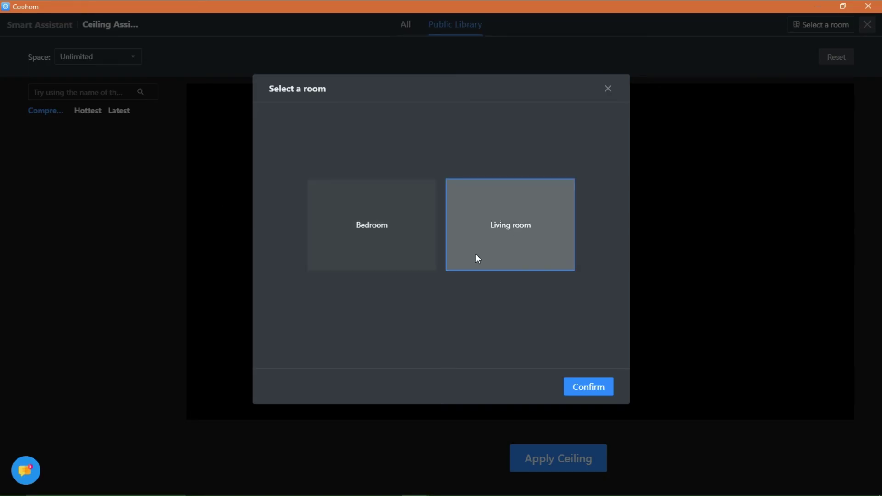
left_click(587, 389)
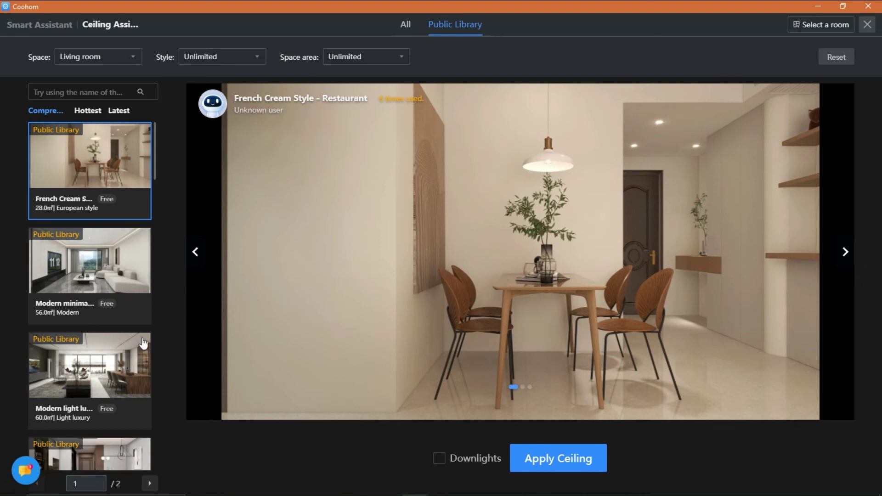
Apply the Modern minimalist black and white gray tone ceiling template
left_click(115, 264)
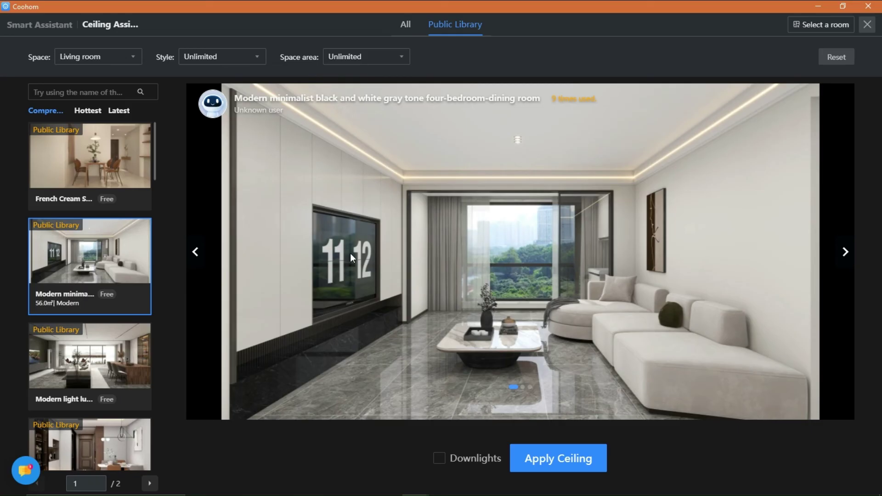
left_click(563, 470)
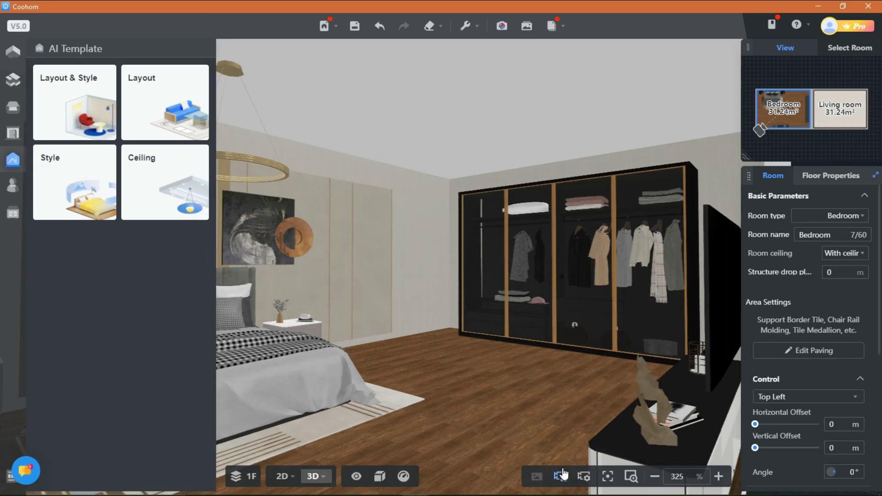
scroll(652, 319, "down", 3)
left_click_drag(696, 193, 391, 171)
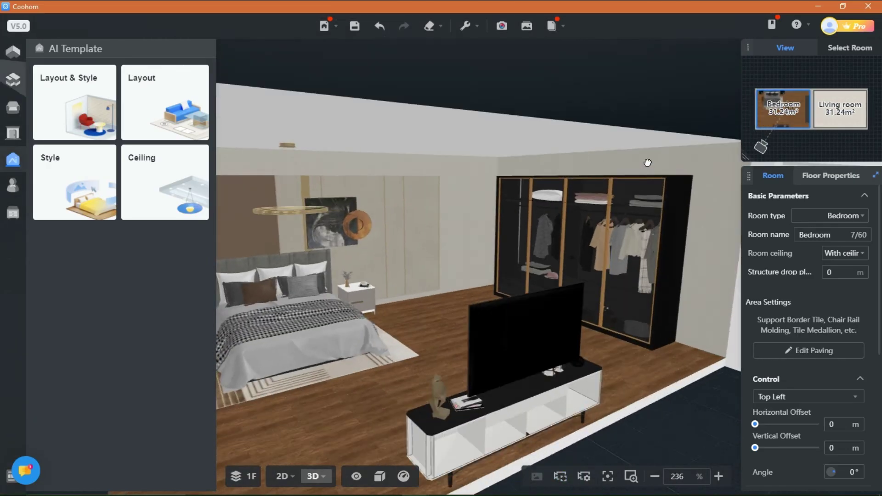
scroll(414, 187, "up", 2)
scroll(450, 220, "up", 2)
scroll(435, 276, "up", 2)
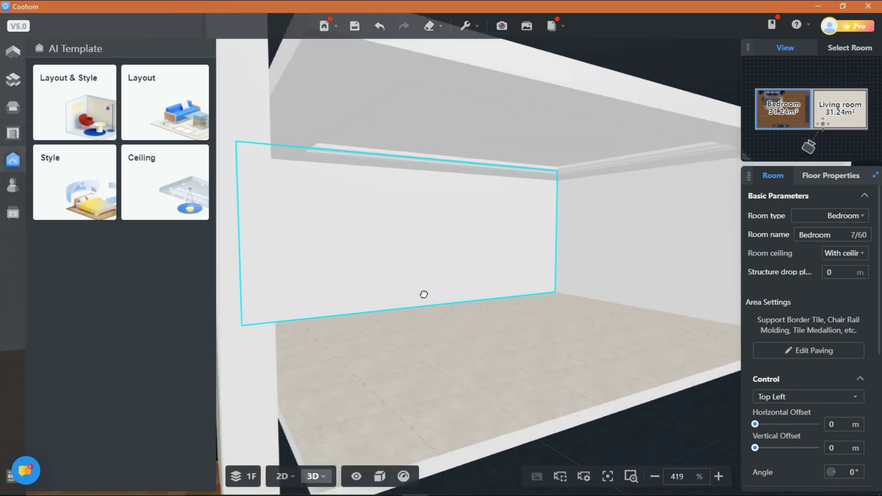
scroll(372, 299, "up", 2)
scroll(407, 297, "up", 1)
left_click_drag(407, 297, 319, 215)
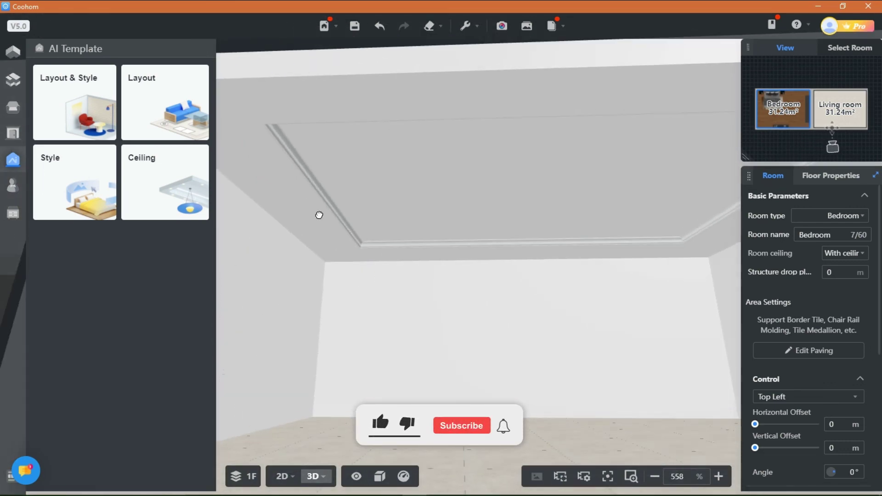
mouse_move(549, 252)
left_mouse_down()
mouse_move(372, 297)
mouse_move(483, 307)
left_mouse_up()
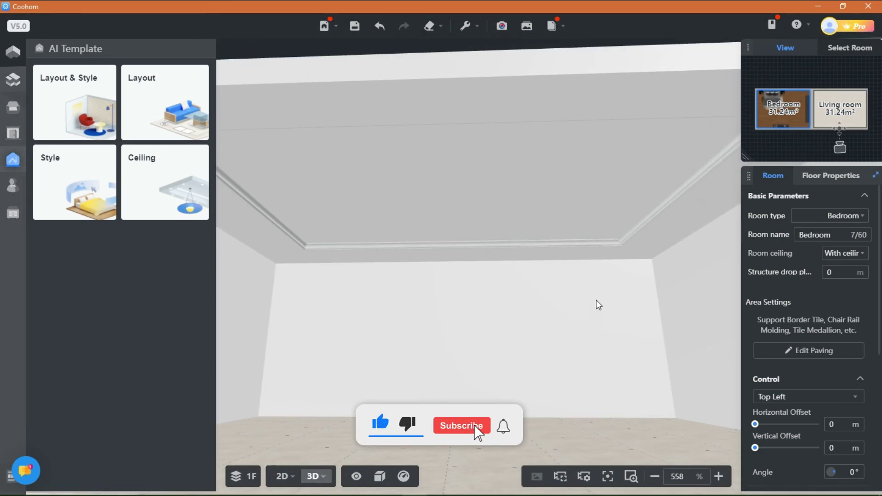
scroll(476, 264, "down", 3)
scroll(516, 282, "down", 2)
mouse_move(517, 282)
left_mouse_down()
mouse_move(634, 303)
mouse_move(368, 301)
mouse_move(567, 266)
mouse_move(571, 254)
mouse_move(654, 267)
left_mouse_up()
scroll(567, 266, "up", 2)
scroll(418, 271, "down", 2)
left_click_drag(418, 271, 630, 228)
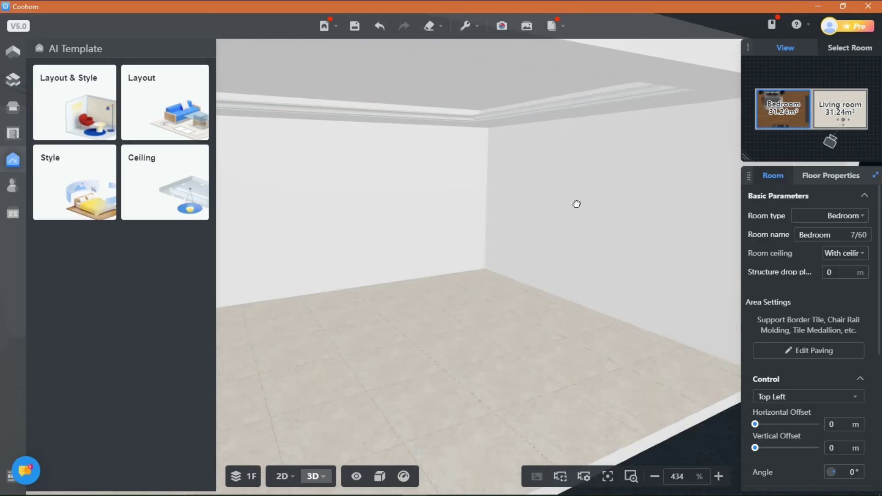